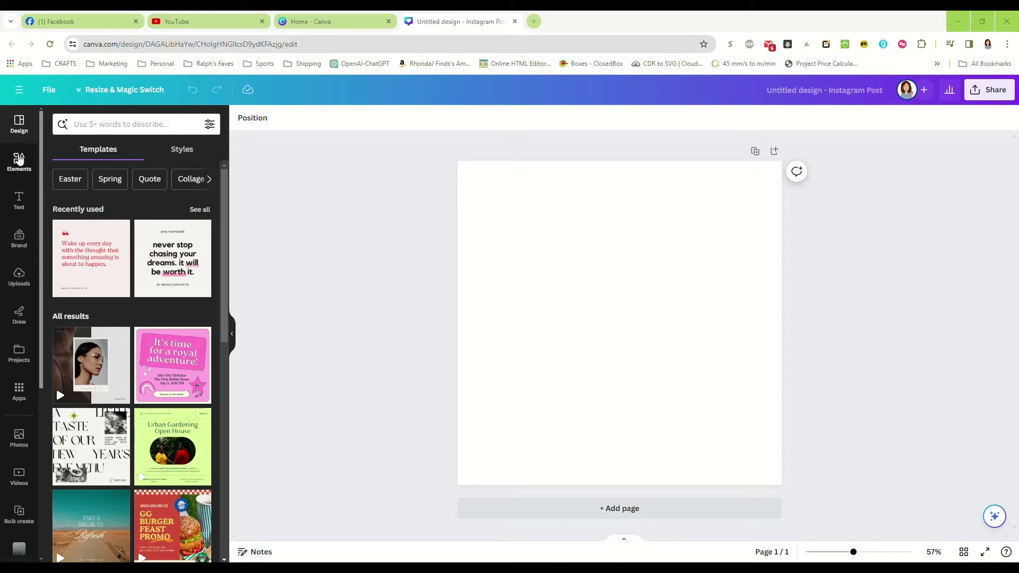
# Step: Search Elements for 'black and white' graphics and add the paint-drip graphic to the post
pyautogui.click(19, 161)
pyautogui.click(135, 125)
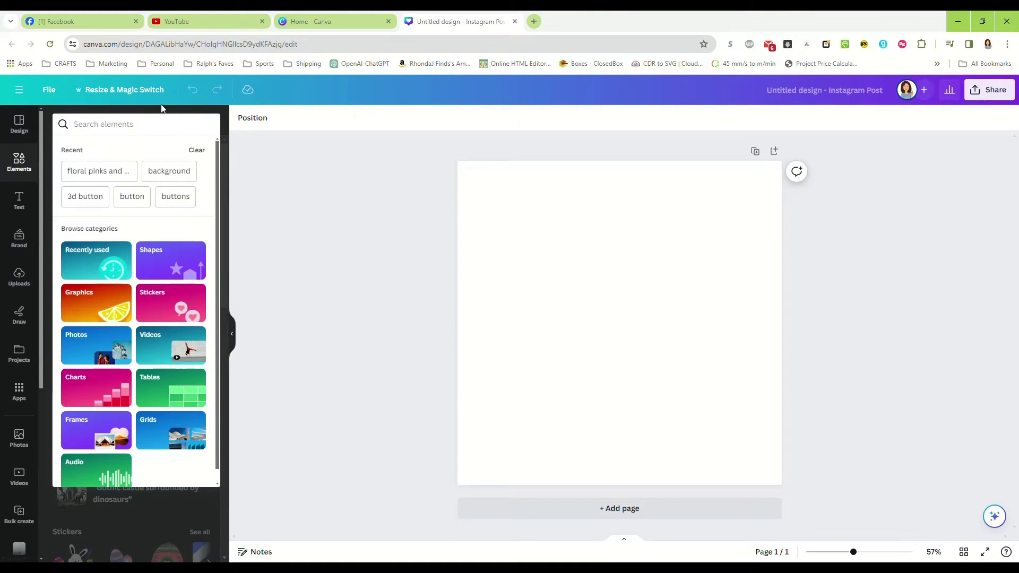
pyautogui.write('black and white')
pyautogui.press('Return')
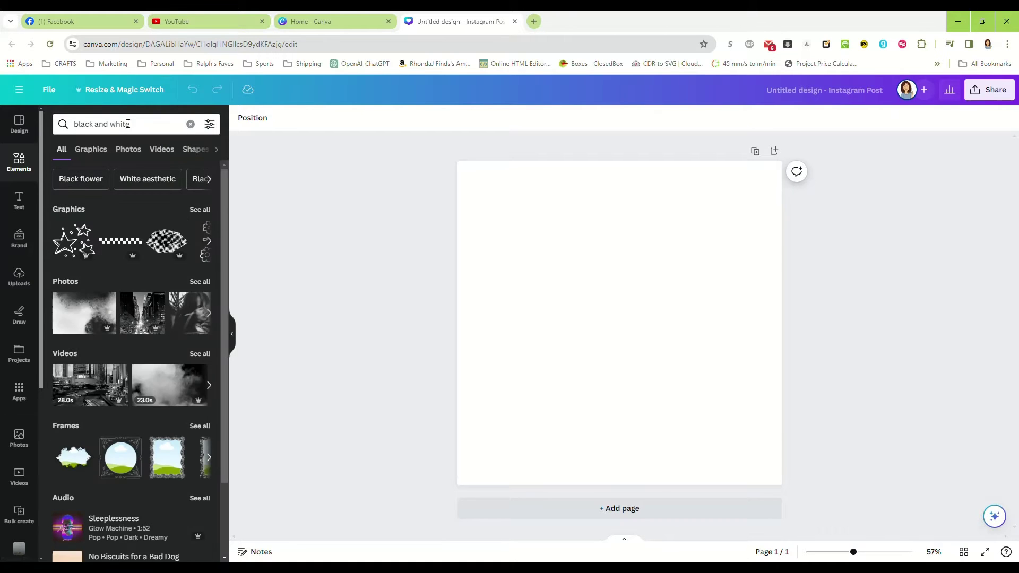
pyautogui.click(91, 149)
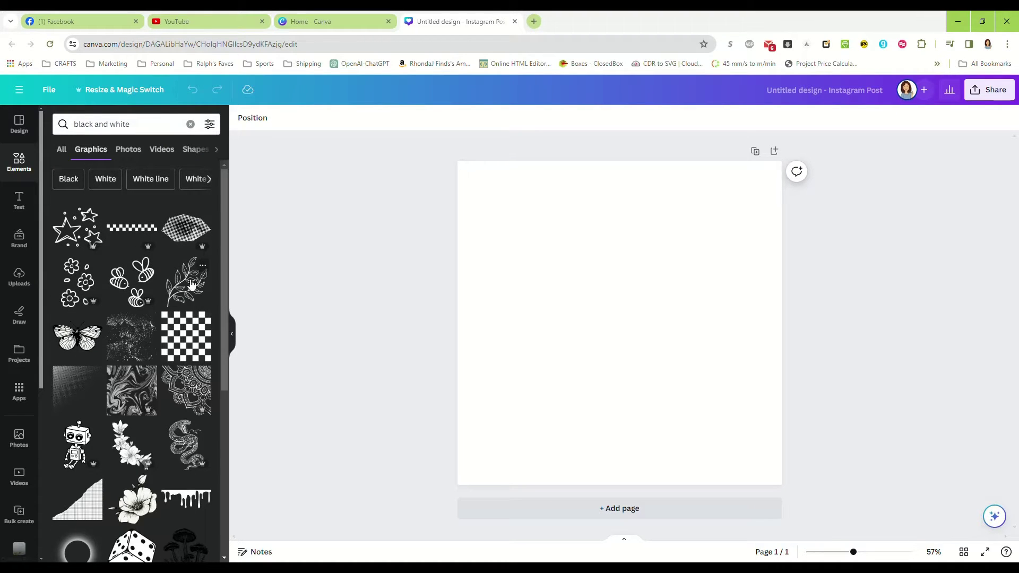
pyautogui.scroll(-3, 186, 291)
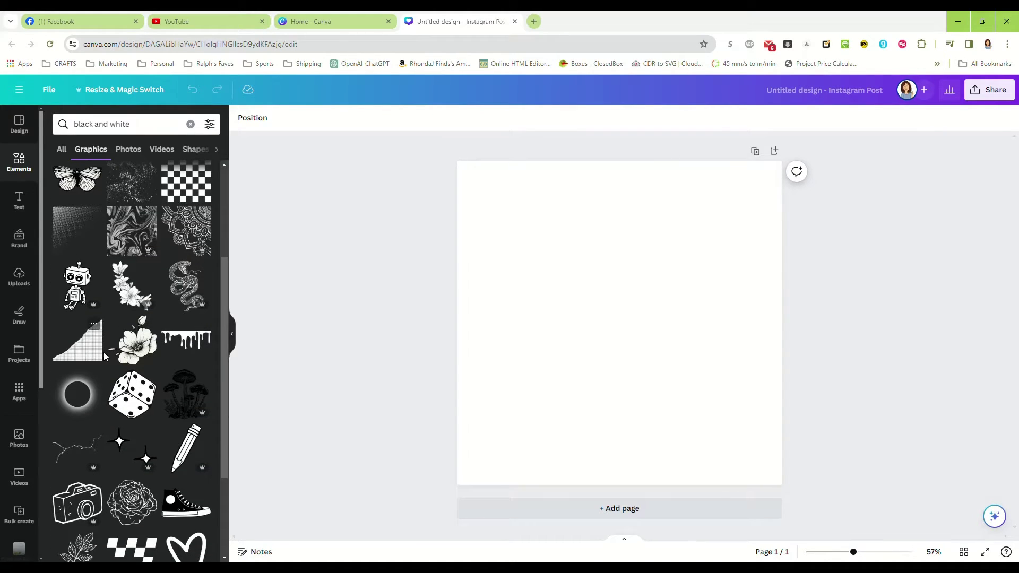
pyautogui.click(185, 340)
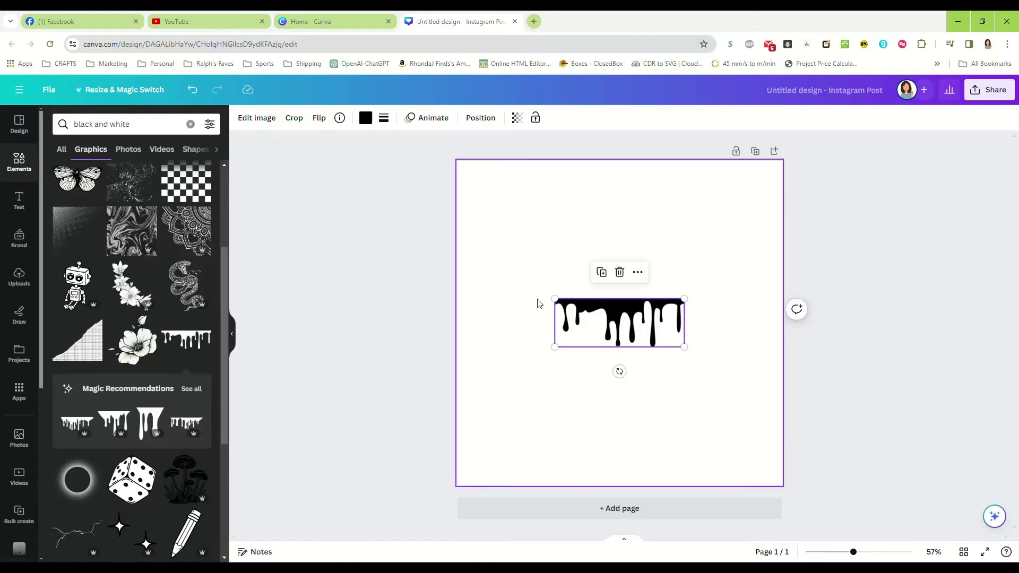
# Step: Enlarge the drip graphic to nearly the full page width and centre it
pyautogui.moveTo(551, 297); pyautogui.dragTo(478, 269)
pyautogui.moveTo(684, 272); pyautogui.dragTo(764, 240)
pyautogui.moveTo(644, 241)
pyautogui.mouseDown()
pyautogui.moveTo(643, 209)
pyautogui.moveTo(644, 222)
pyautogui.mouseUp()
pyautogui.moveTo(476, 215); pyautogui.dragTo(466, 212)
pyautogui.moveTo(761, 212); pyautogui.dragTo(769, 209)
pyautogui.moveTo(639, 223); pyautogui.dragTo(607, 283)
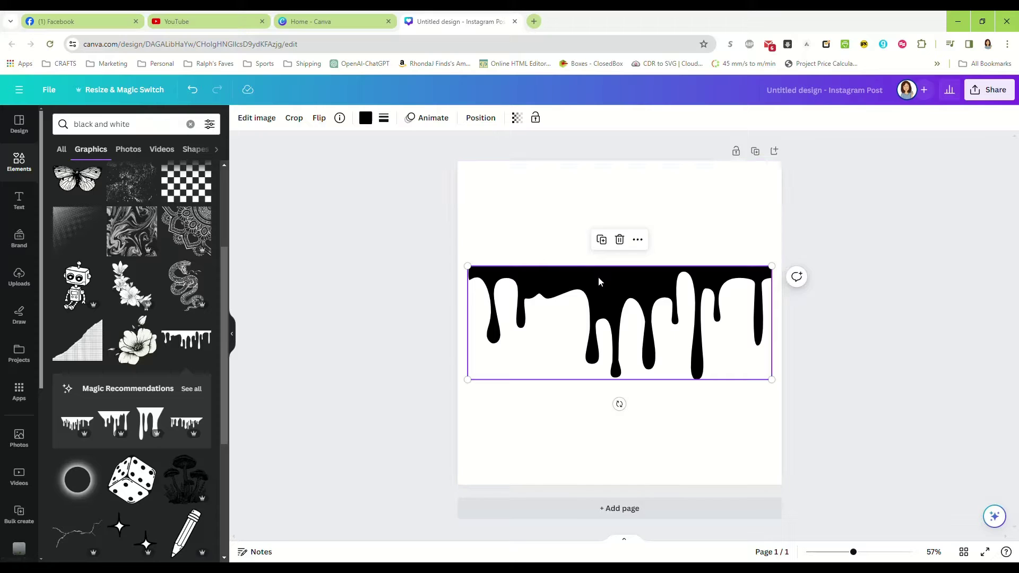
# Step: Download the design as a PNG with the transparent background option left off
pyautogui.click(839, 278)
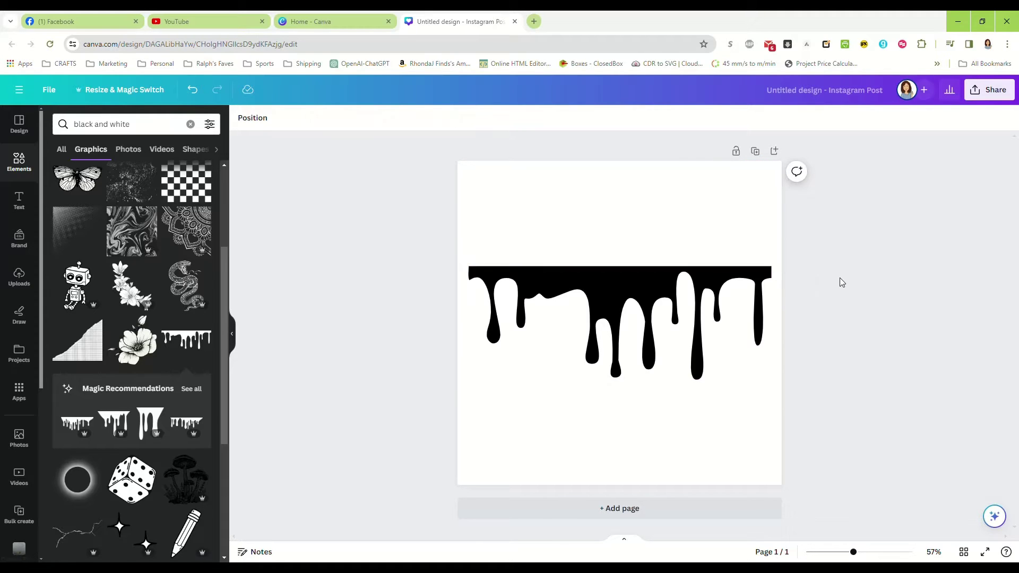
pyautogui.click(986, 96)
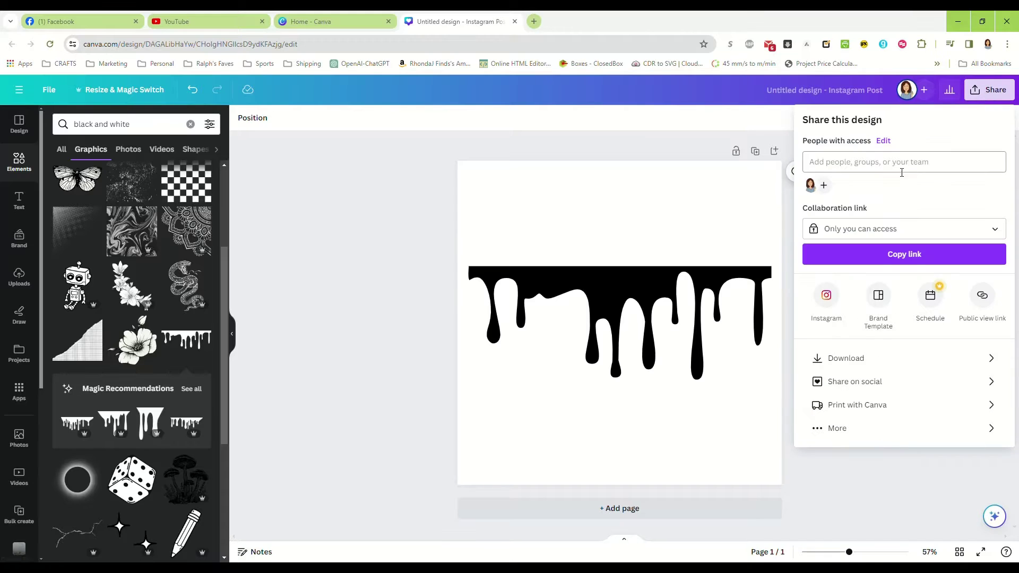
pyautogui.click(879, 359)
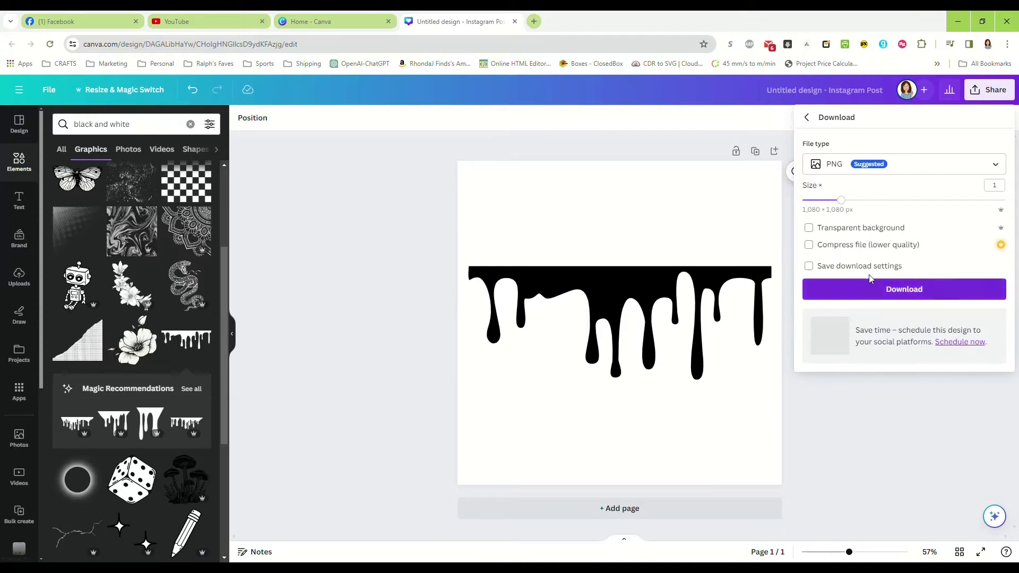
pyautogui.click(868, 229)
pyautogui.click(809, 229)
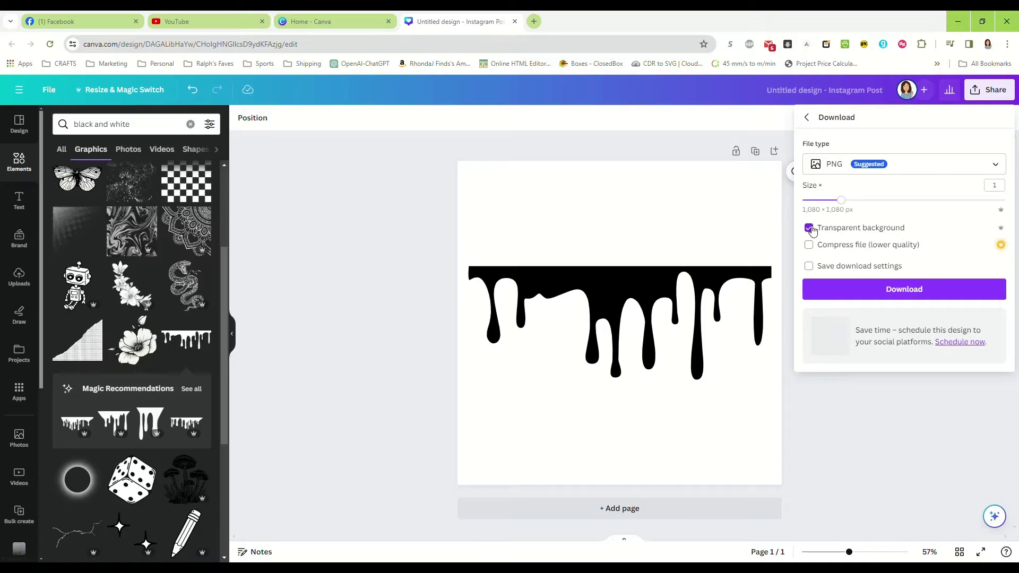
pyautogui.click(901, 290)
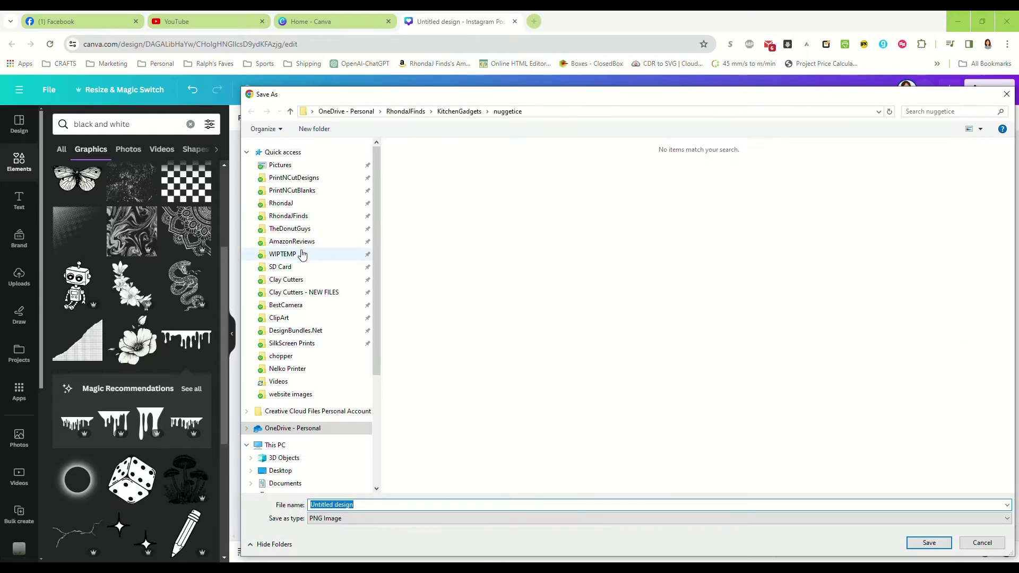
# Step: Save the download as paintdrips in the WIPTEMP folder
pyautogui.click(302, 254)
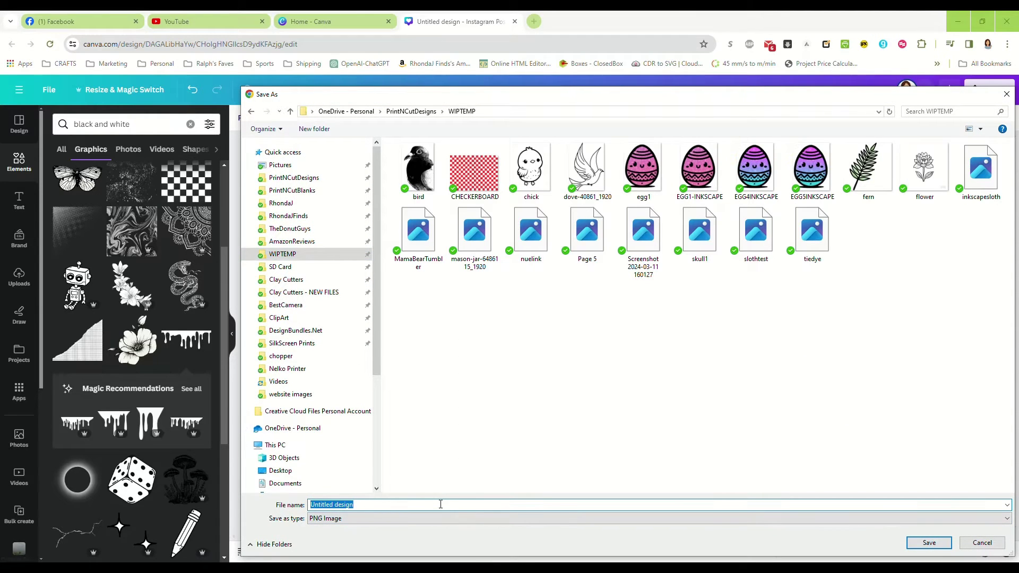
pyautogui.write('paintdrips')
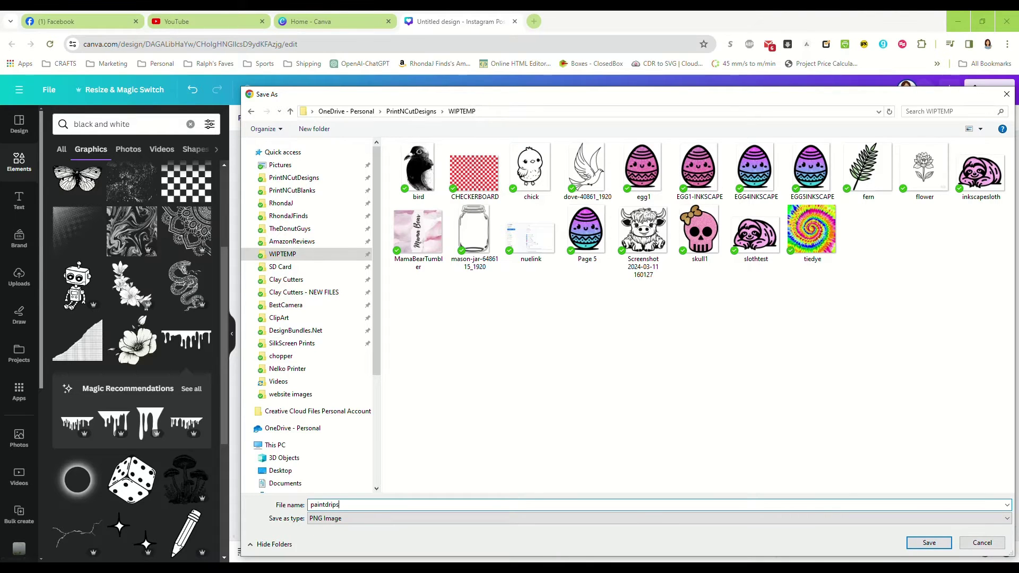
pyautogui.press('Return')
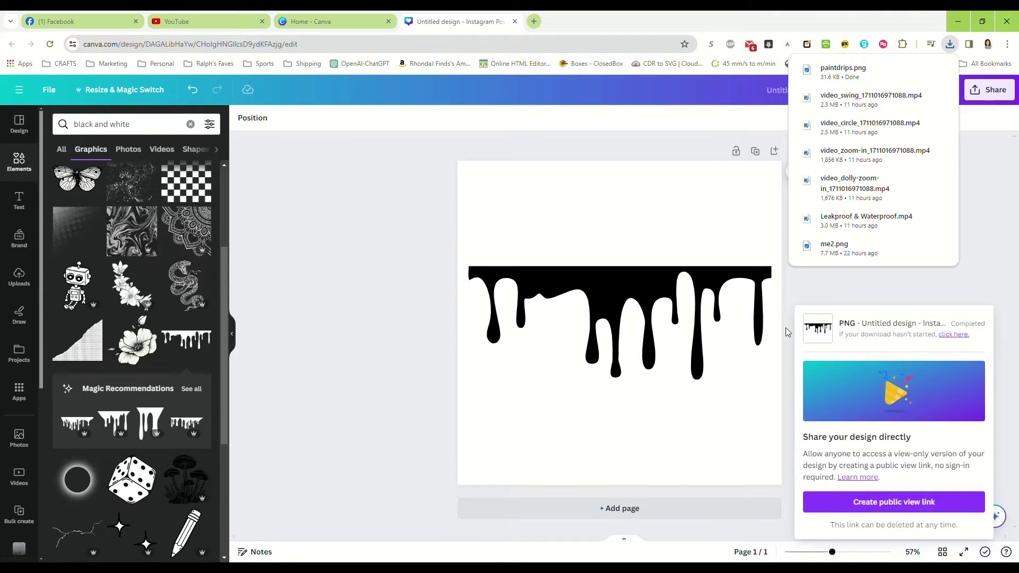
pyautogui.click(892, 275)
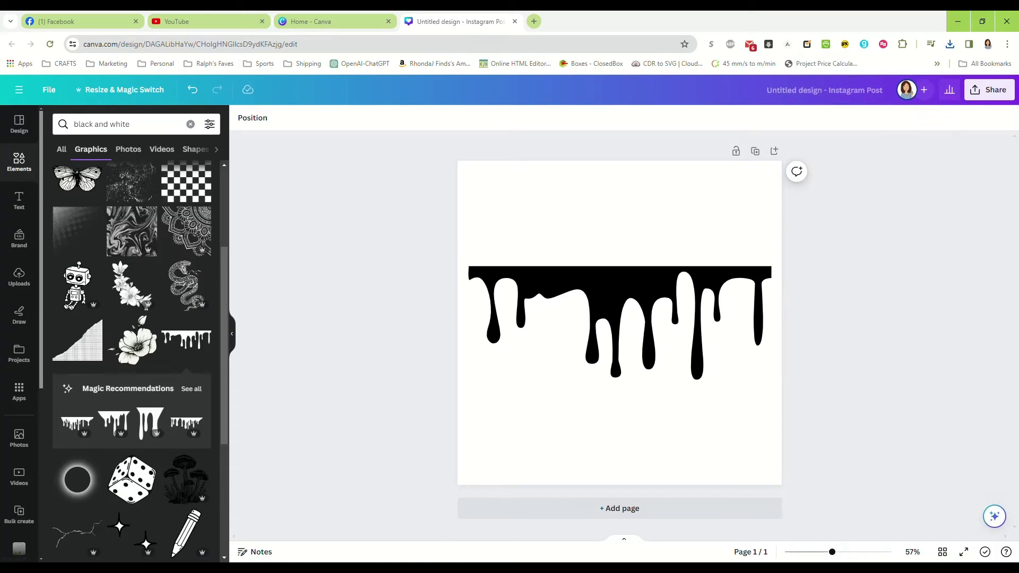
# Step: Close the phone's Camera folder window and switch over to Inkscape
pyautogui.hotkey('alt', 'Tab')
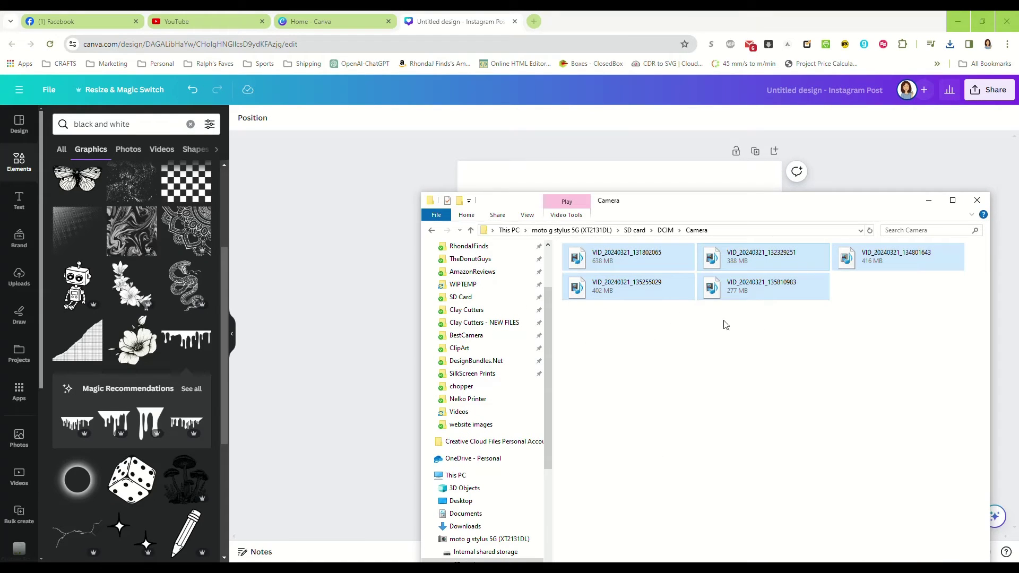
pyautogui.click(976, 201)
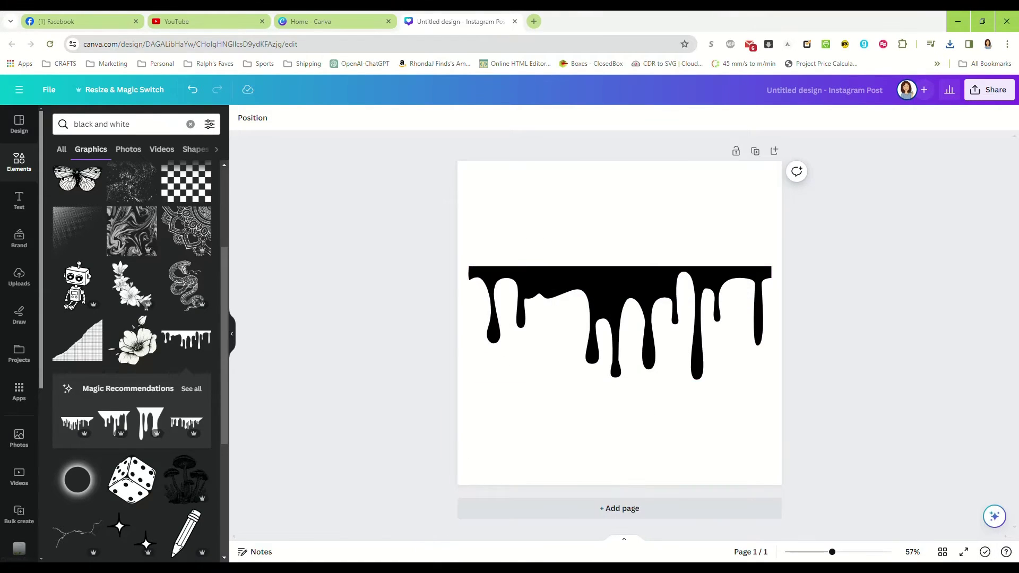
pyautogui.hotkey('alt', 'Tab')
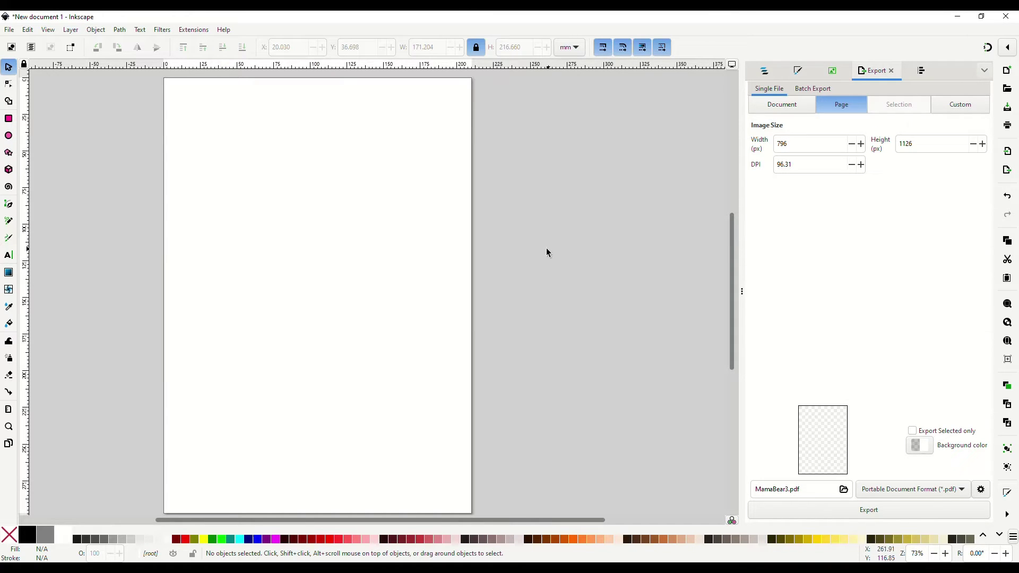
# Step: Import the paintdrips image into the Inkscape document
pyautogui.click(6, 32)
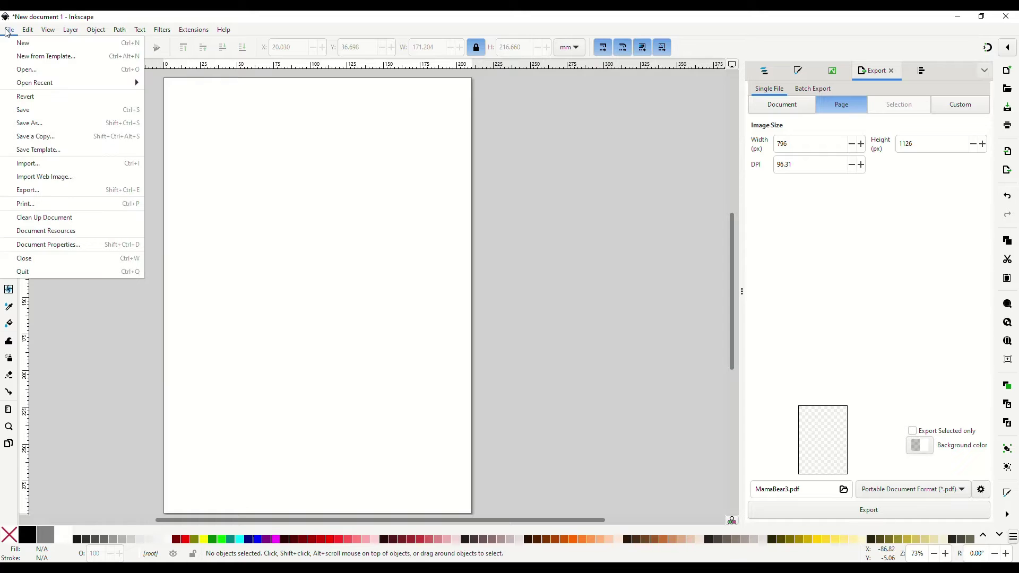
pyautogui.click(46, 164)
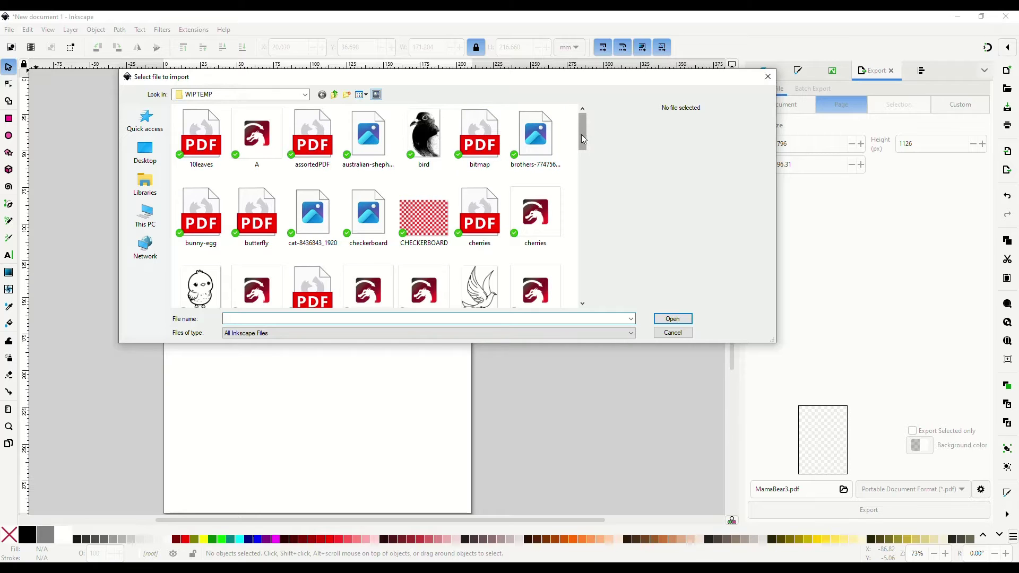
pyautogui.moveTo(583, 139); pyautogui.dragTo(578, 253)
pyautogui.click(428, 151)
pyautogui.doubleClick(428, 150)
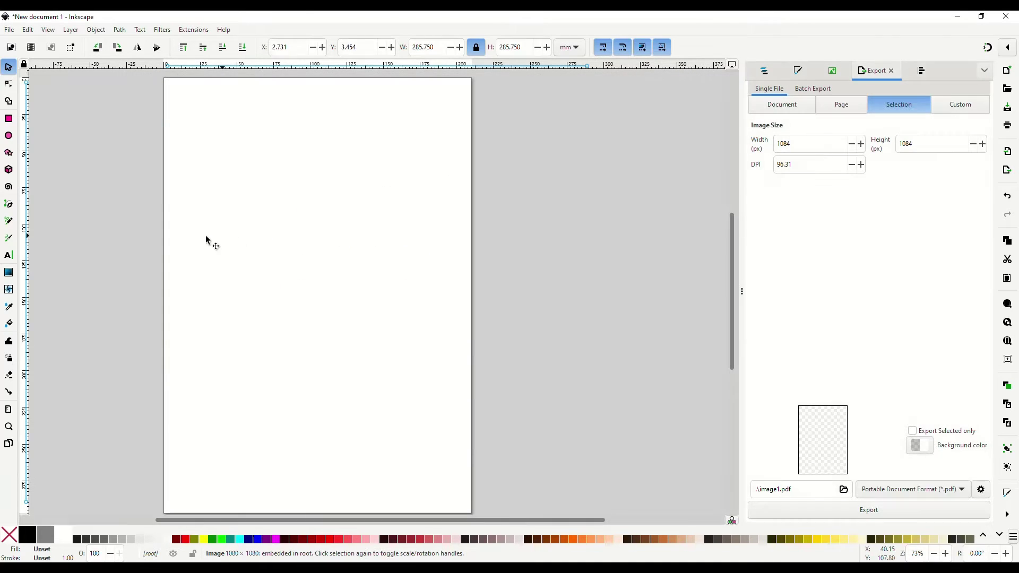
# Step: Shrink the image to about 185.5 mm square and place it on the page
pyautogui.moveTo(370, 237); pyautogui.dragTo(345, 237)
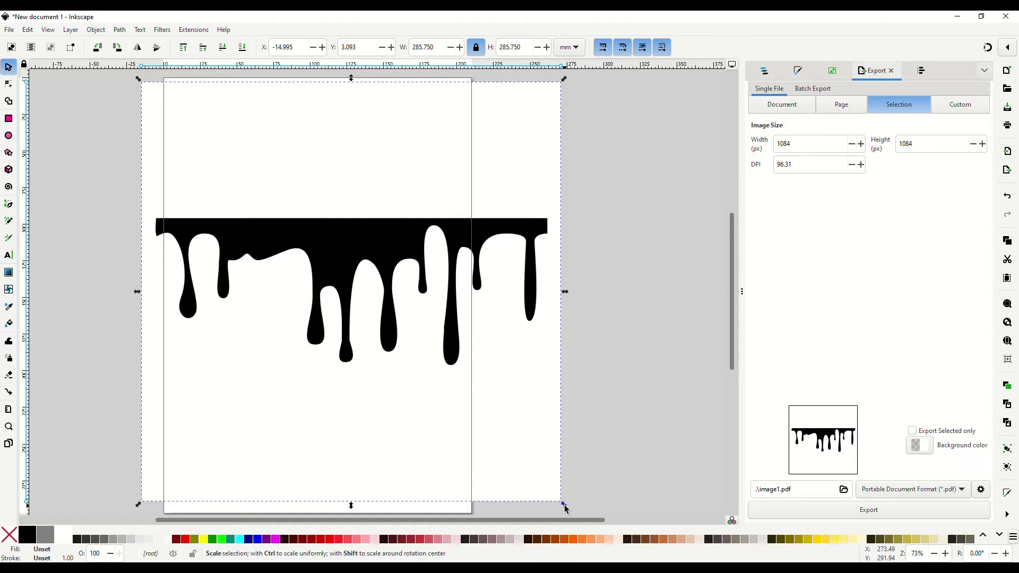
pyautogui.moveTo(563, 504); pyautogui.dragTo(414, 387)
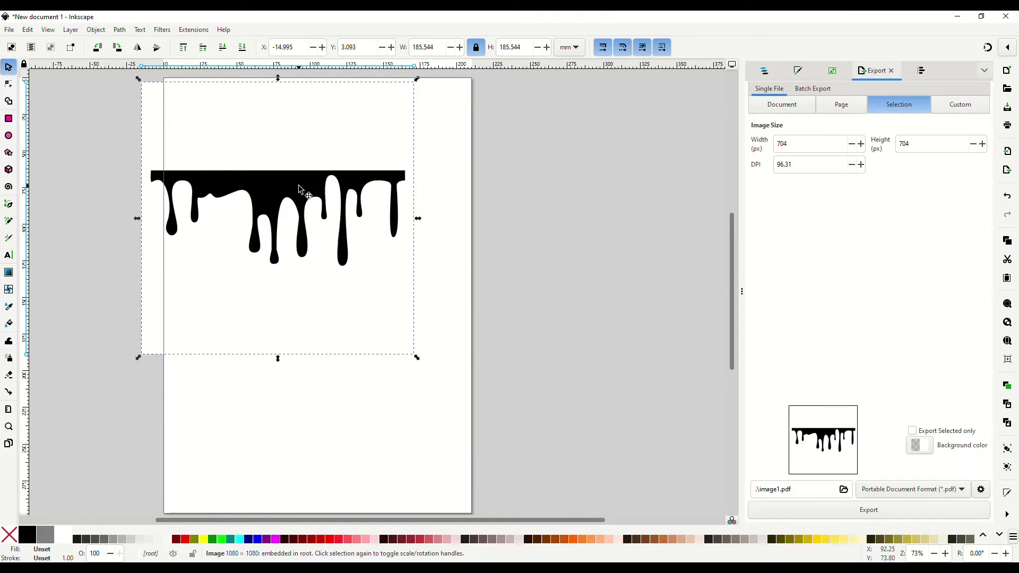
pyautogui.moveTo(300, 186); pyautogui.dragTo(341, 239)
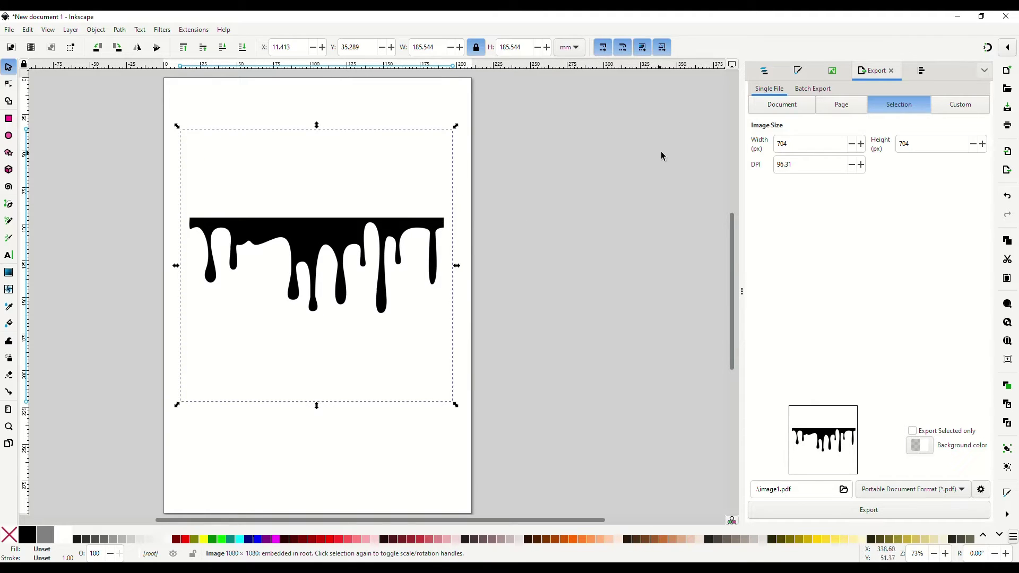
# Step: Trace the drip bitmap into a vector path with Trace Bitmap
pyautogui.click(800, 71)
pyautogui.click(781, 72)
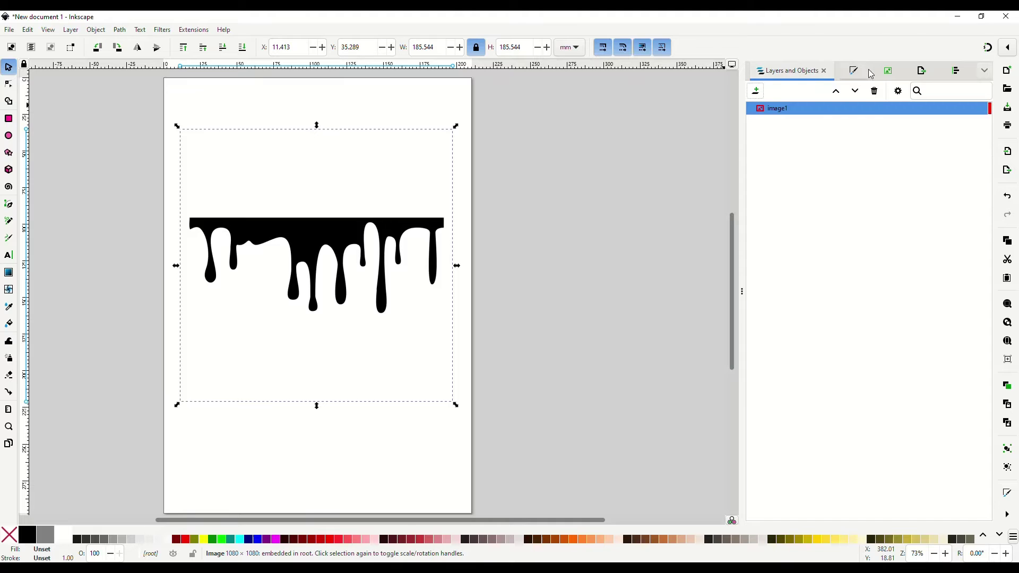
pyautogui.click(889, 71)
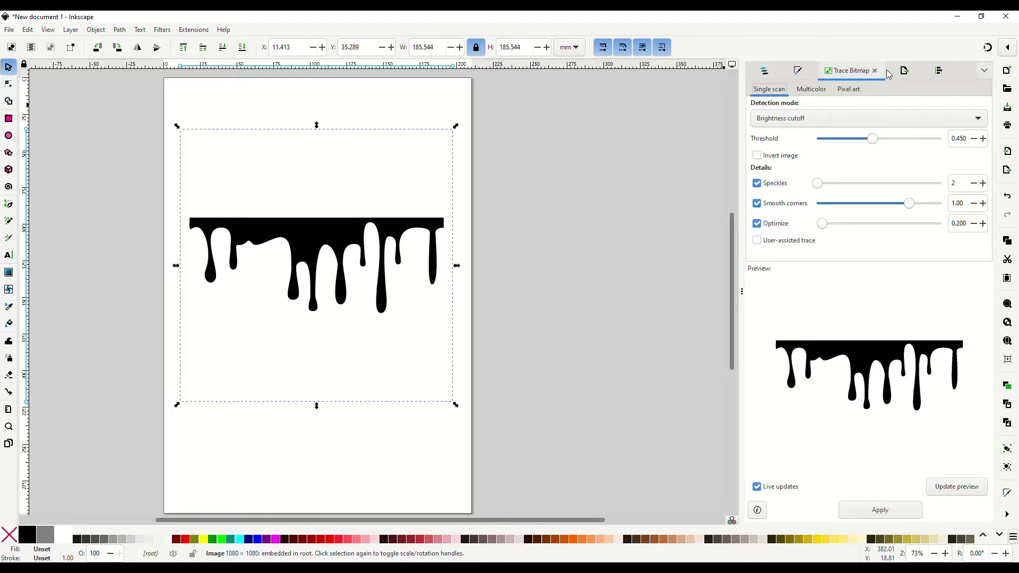
pyautogui.click(880, 510)
# Step: Delete the original drip bitmap and move the traced path40 back onto the page
pyautogui.moveTo(318, 232)
pyautogui.mouseDown()
pyautogui.moveTo(431, 274)
pyautogui.moveTo(558, 255)
pyautogui.moveTo(598, 230)
pyautogui.moveTo(564, 189)
pyautogui.moveTo(566, 168)
pyautogui.mouseUp()
pyautogui.moveTo(345, 236); pyautogui.dragTo(321, 238)
pyautogui.press('Delete')
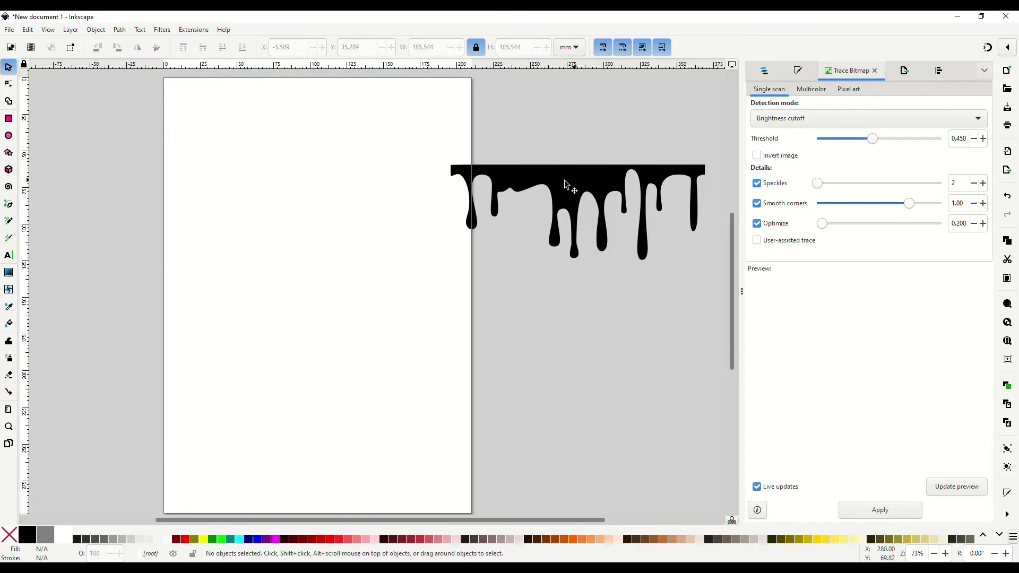
pyautogui.click(549, 186)
pyautogui.moveTo(550, 186); pyautogui.dragTo(321, 243)
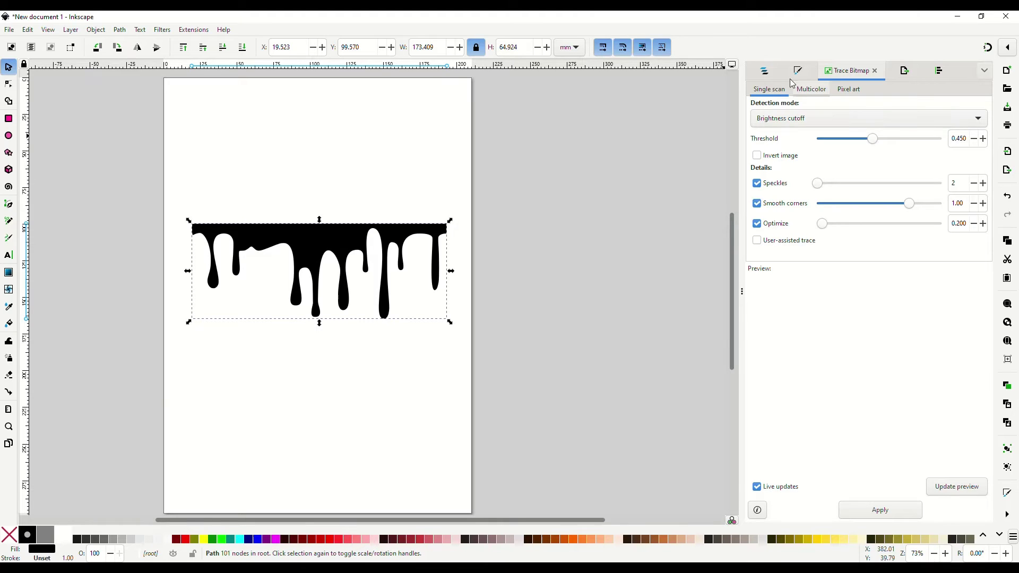
pyautogui.click(767, 74)
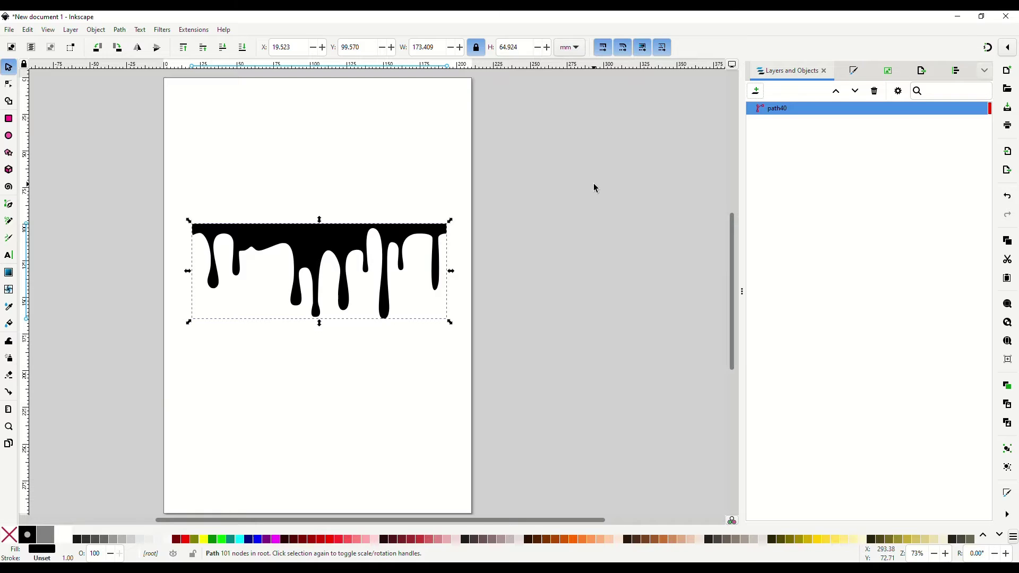
# Step: Import the CHECKERBOARD image into the drawing
pyautogui.click(10, 30)
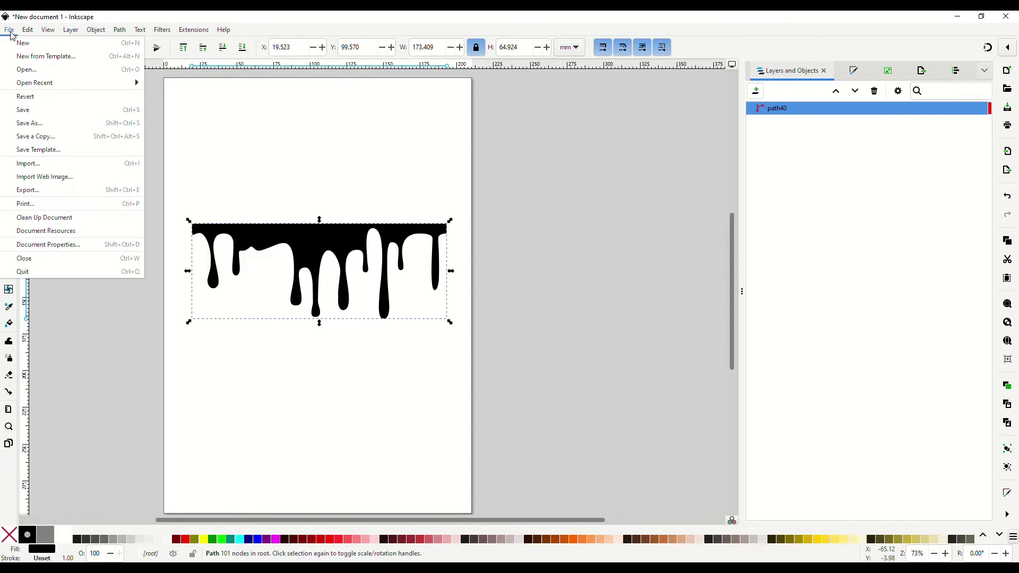
pyautogui.click(42, 164)
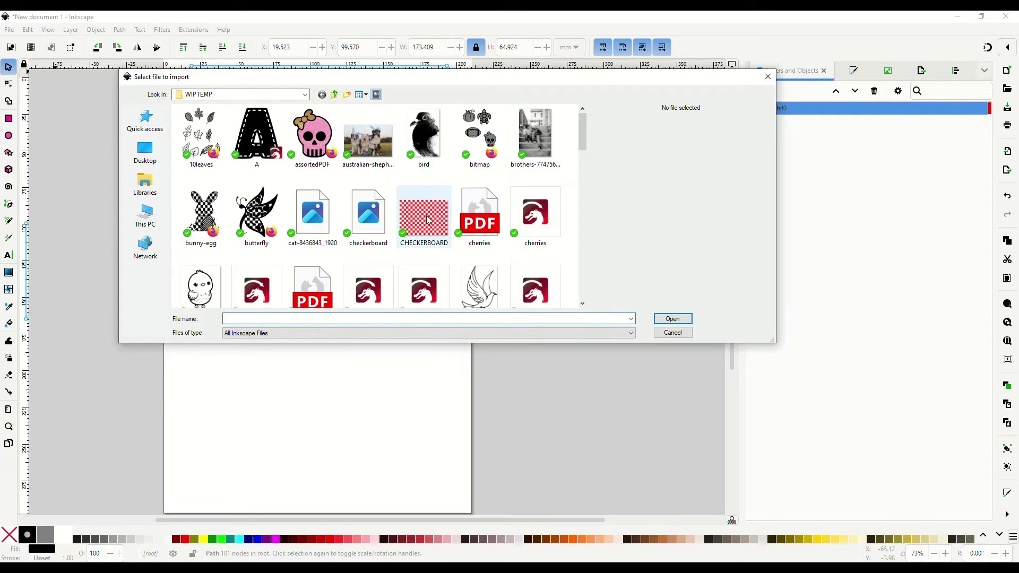
pyautogui.click(425, 227)
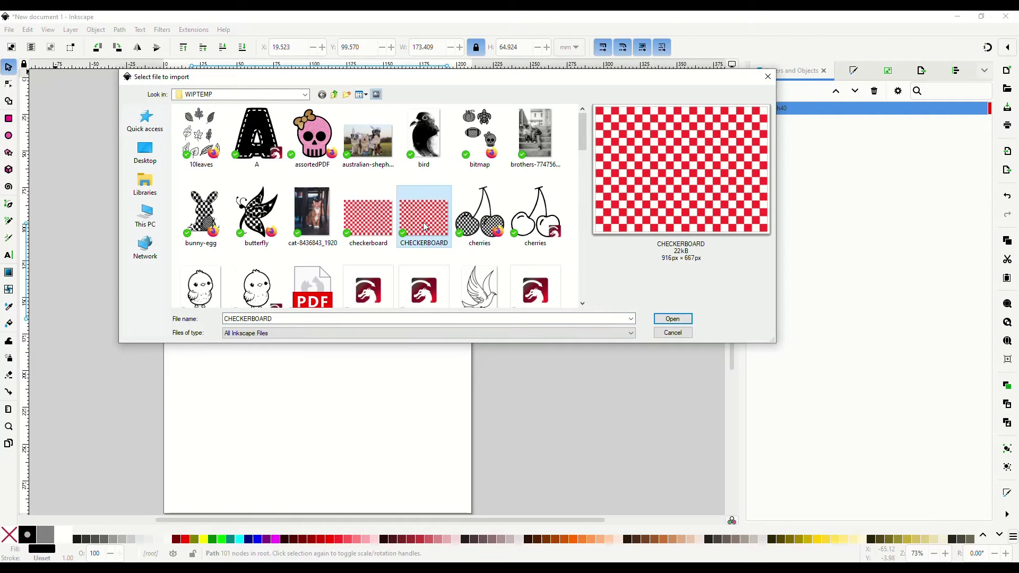
pyautogui.doubleClick(430, 228)
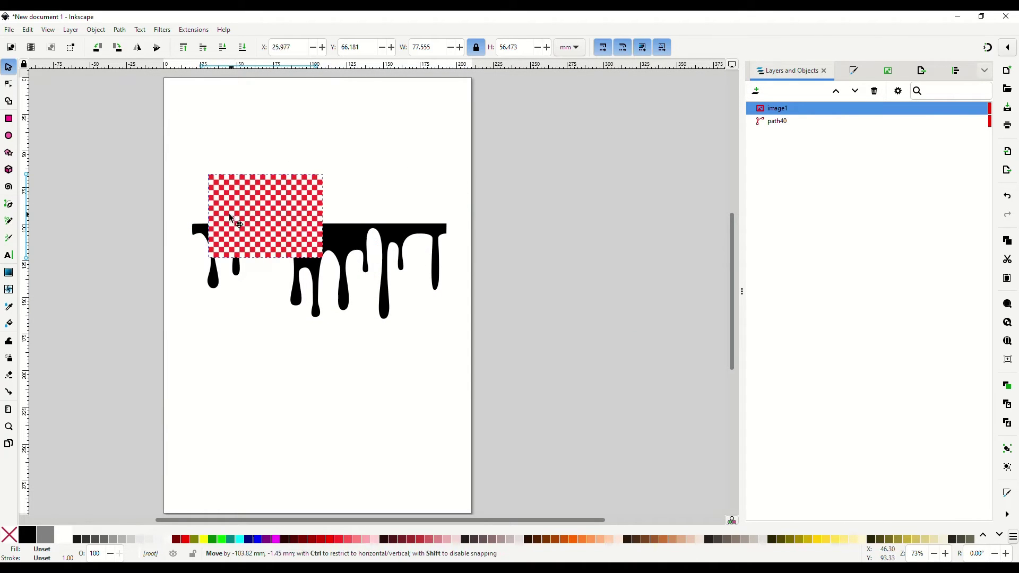
# Step: Enlarge the checkerboard over the drips, move image1 below path40, and select both
pyautogui.moveTo(225, 218); pyautogui.dragTo(189, 213)
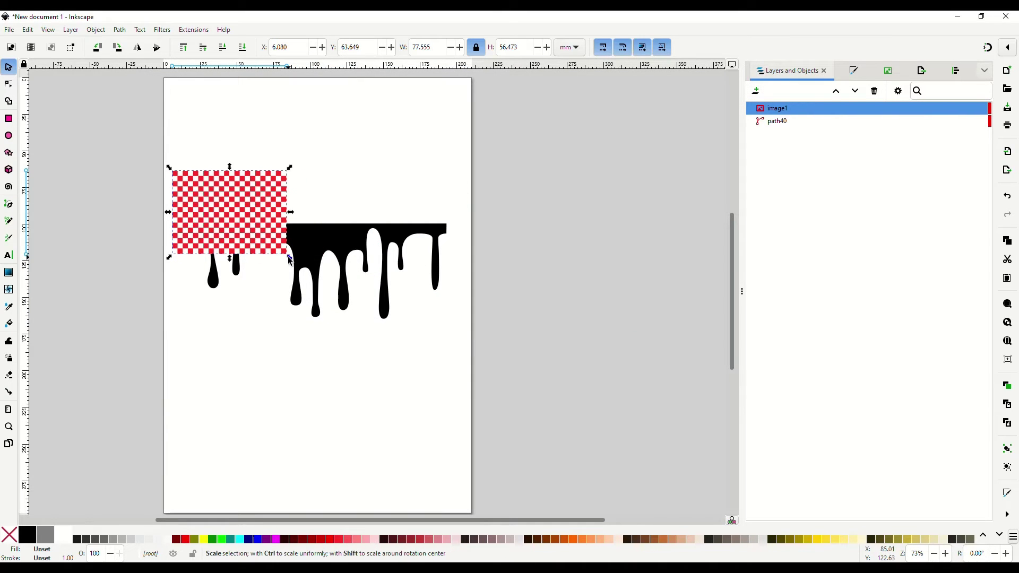
pyautogui.moveTo(291, 260); pyautogui.dragTo(418, 327)
pyautogui.moveTo(366, 284); pyautogui.dragTo(389, 295)
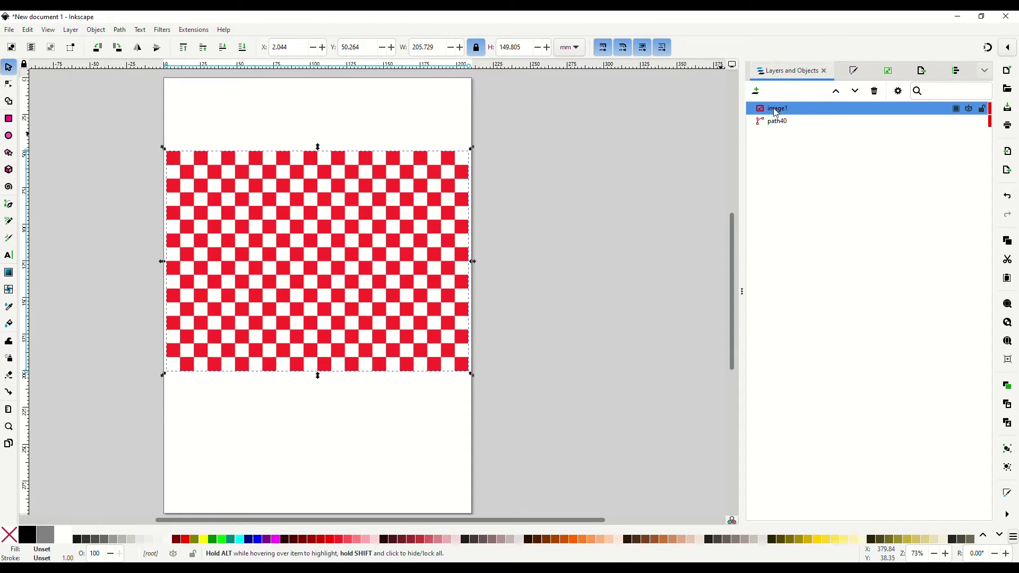
pyautogui.moveTo(776, 113); pyautogui.dragTo(791, 130)
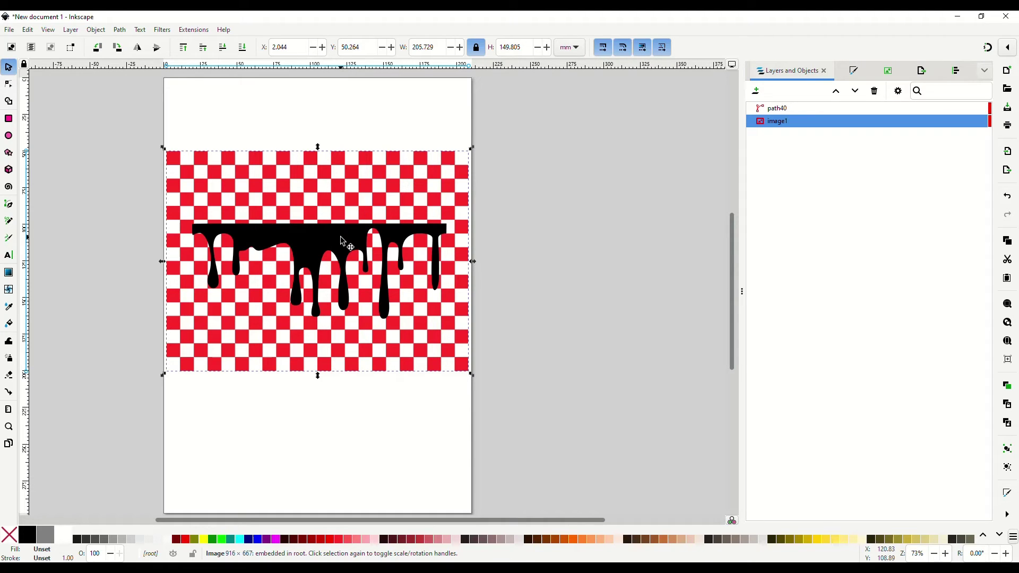
pyautogui.keyDown('shift'); pyautogui.click(342, 242); pyautogui.keyUp('shift')
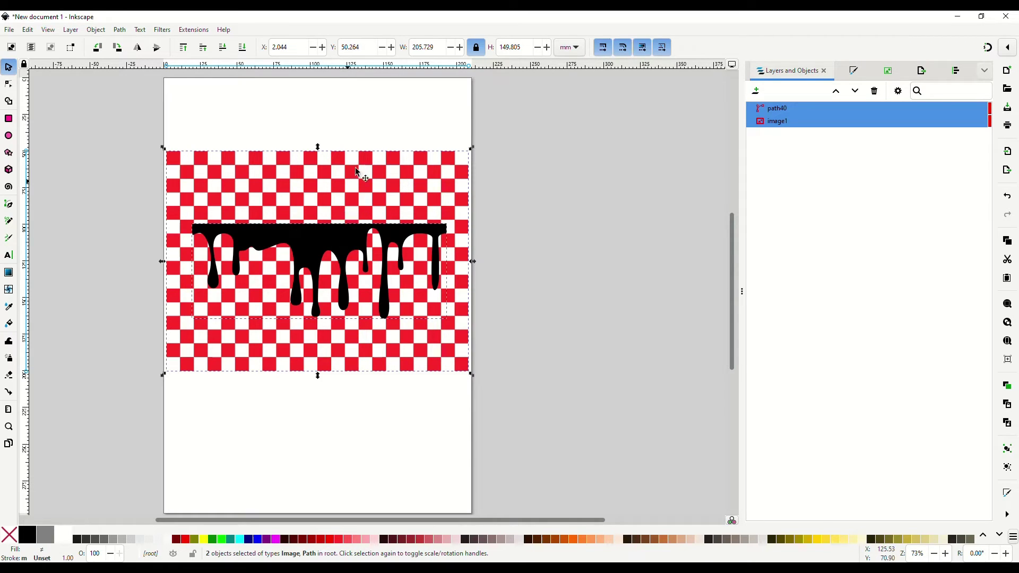
# Step: Set the drip path as a clip on the checkerboard and nudge the result down
pyautogui.rightClick(345, 243)
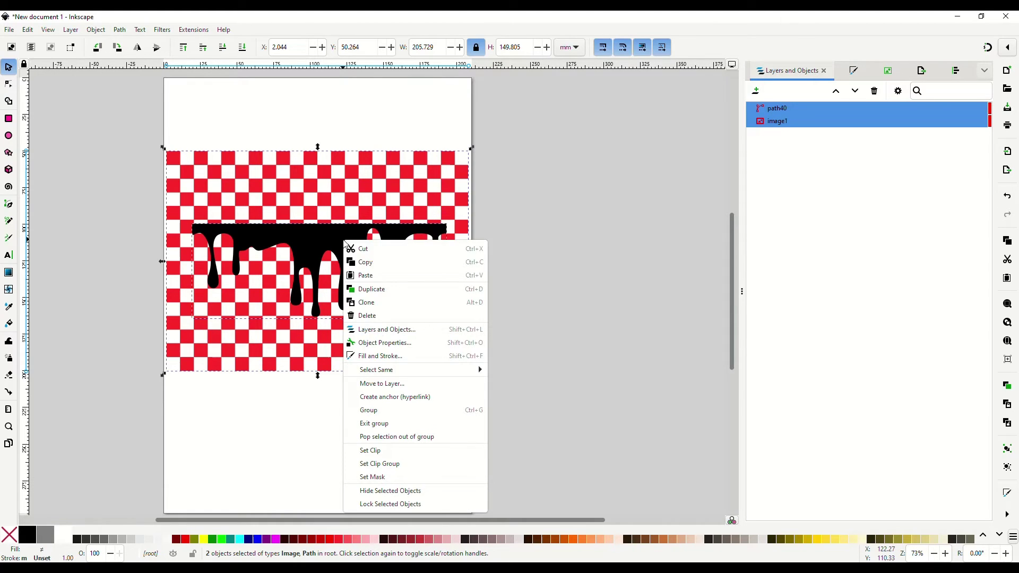
pyautogui.click(425, 449)
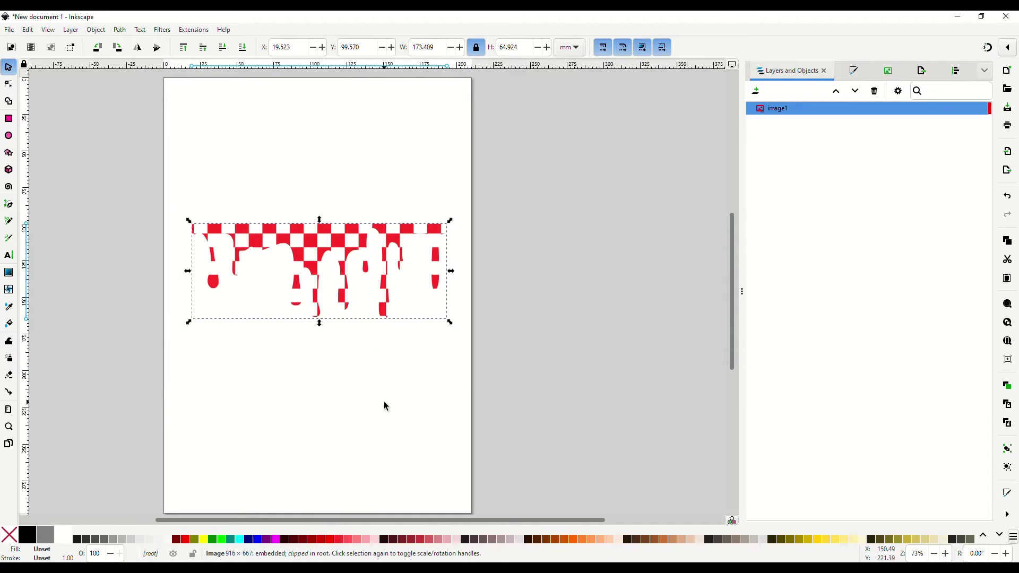
pyautogui.moveTo(291, 225); pyautogui.dragTo(304, 255)
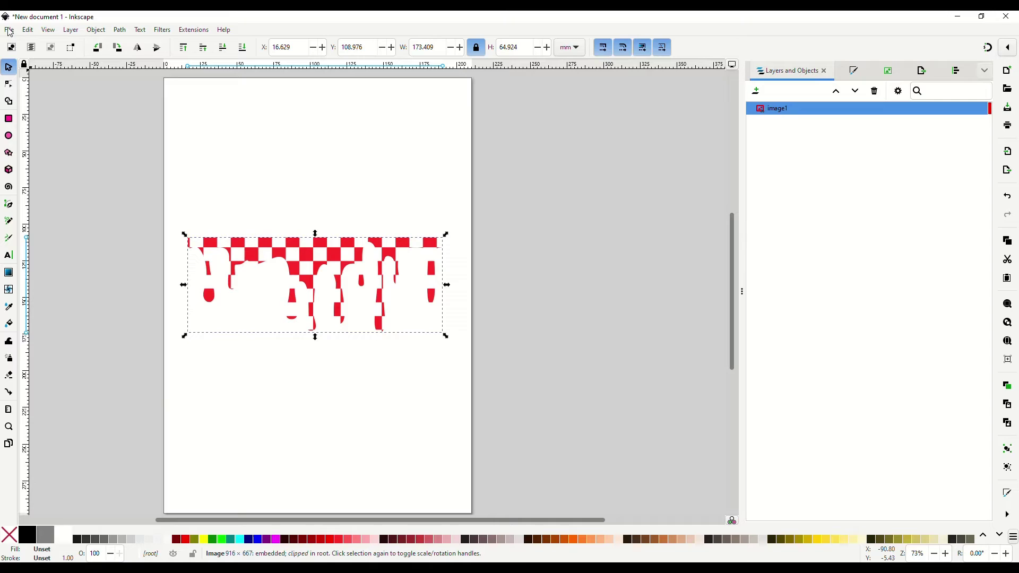
# Step: Export the clipped drips as PDF file paintdrips into WIPTEMP
pyautogui.click(923, 73)
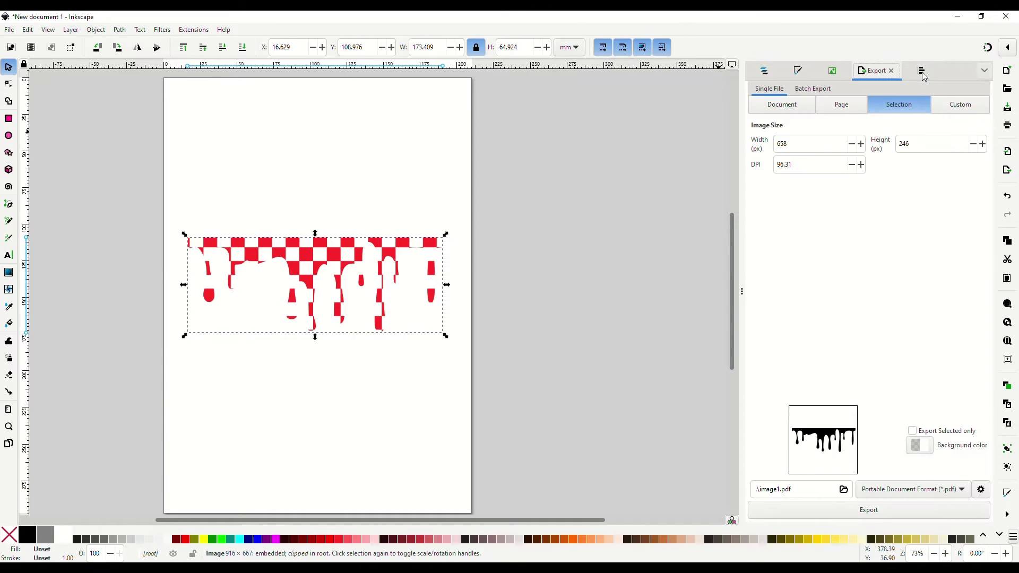
pyautogui.click(844, 490)
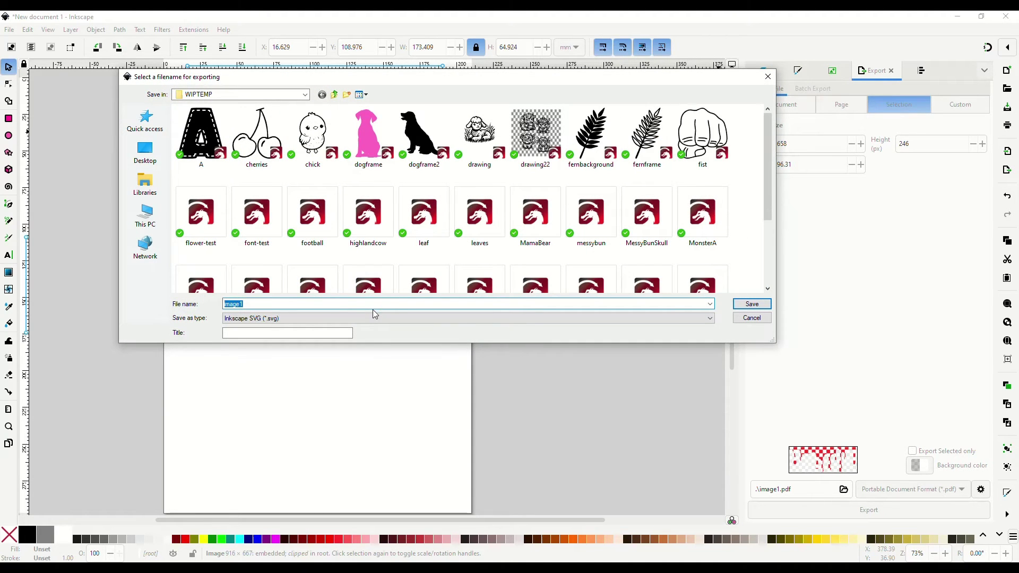
pyautogui.write('paint')
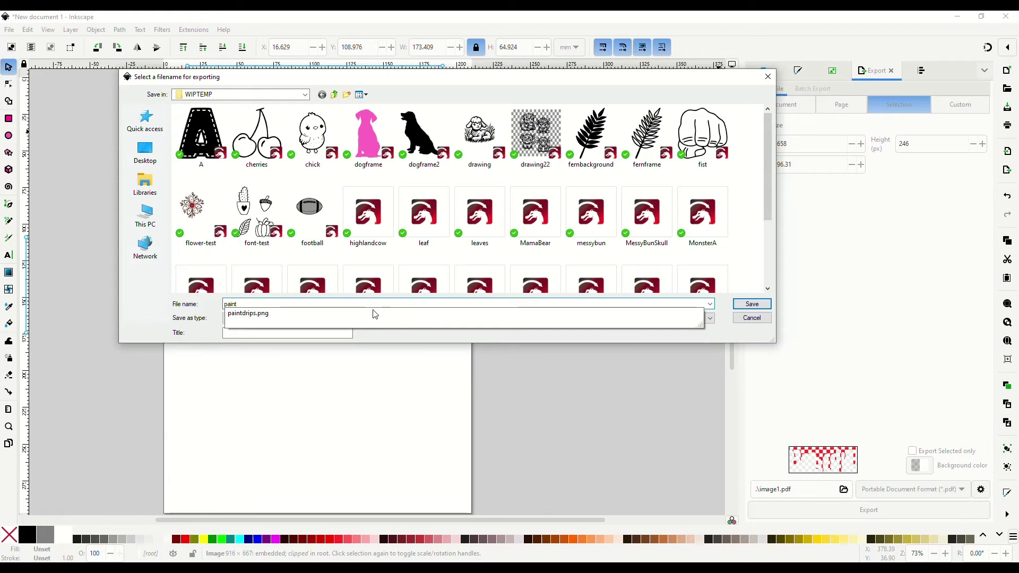
pyautogui.write('drips')
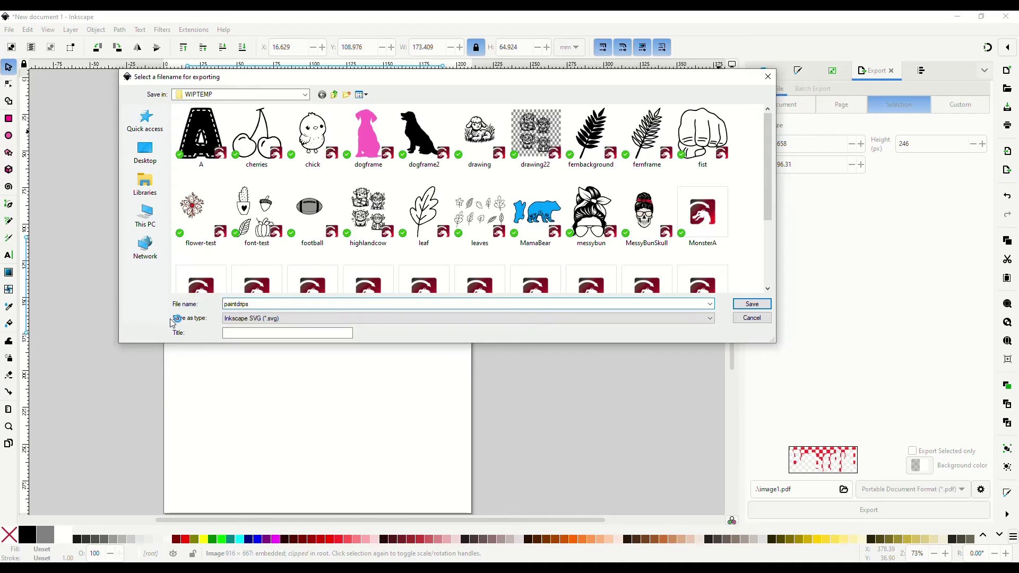
pyautogui.click(276, 319)
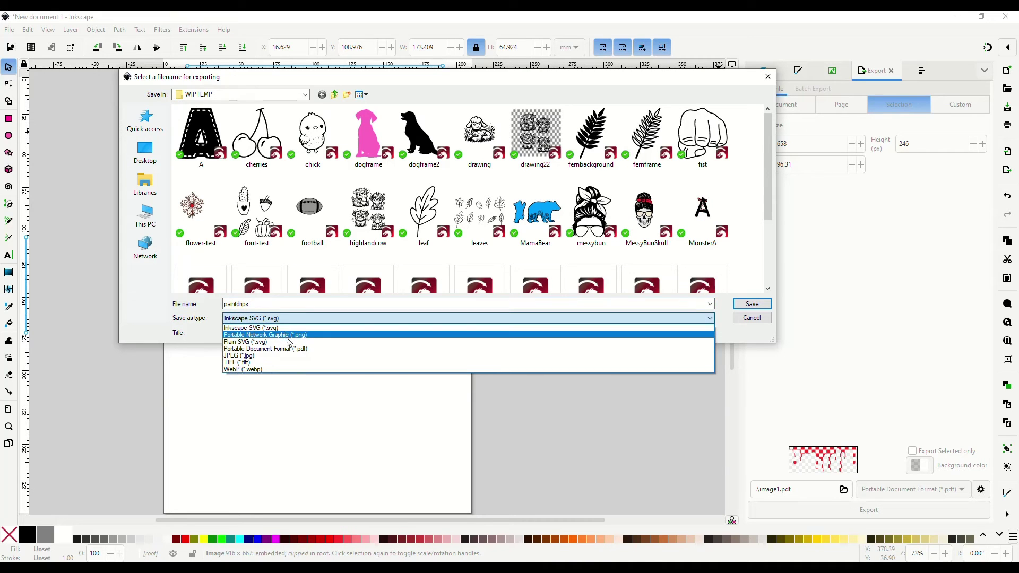
pyautogui.click(320, 350)
pyautogui.click(748, 303)
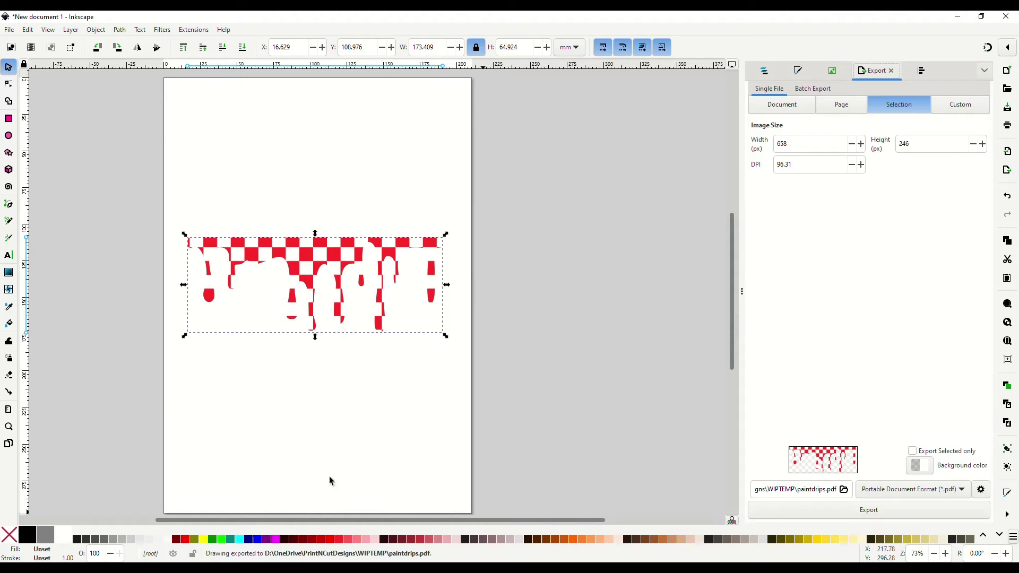
# Step: Delete the black drip graphic from the Canva post, show Uploads, and open File Explorer
pyautogui.click(126, 560)
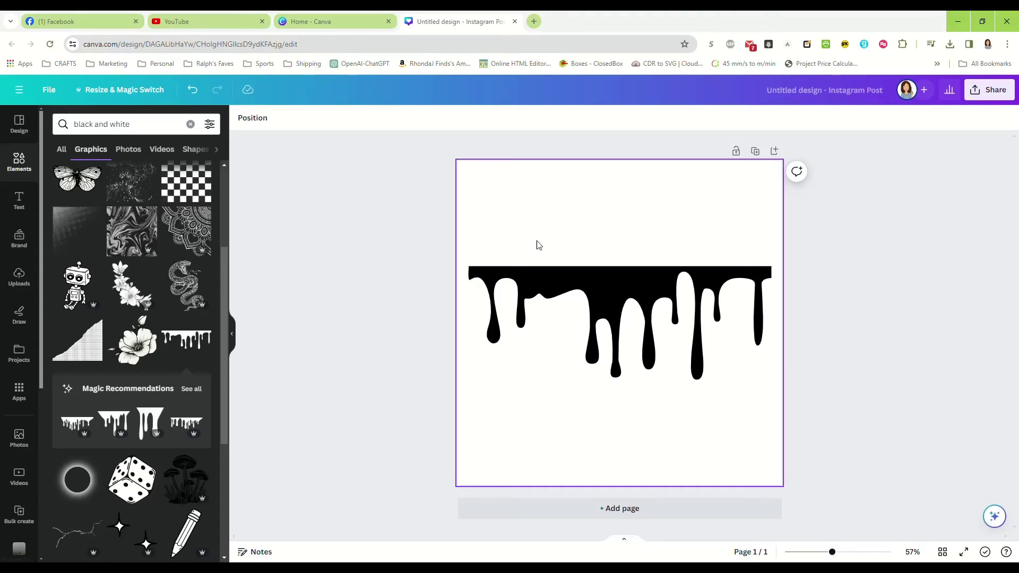
pyautogui.click(602, 290)
pyautogui.press('Delete')
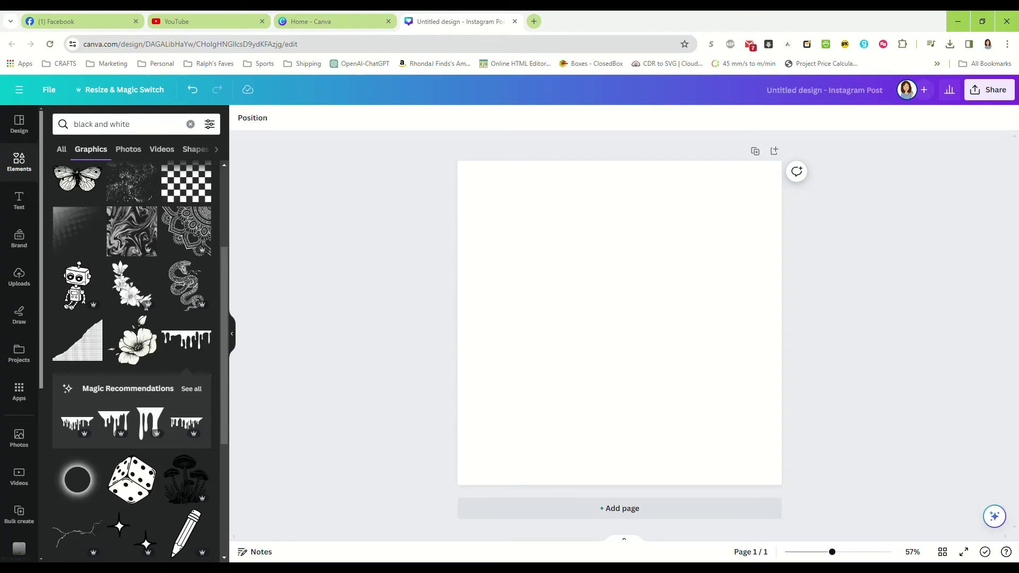
pyautogui.click(21, 275)
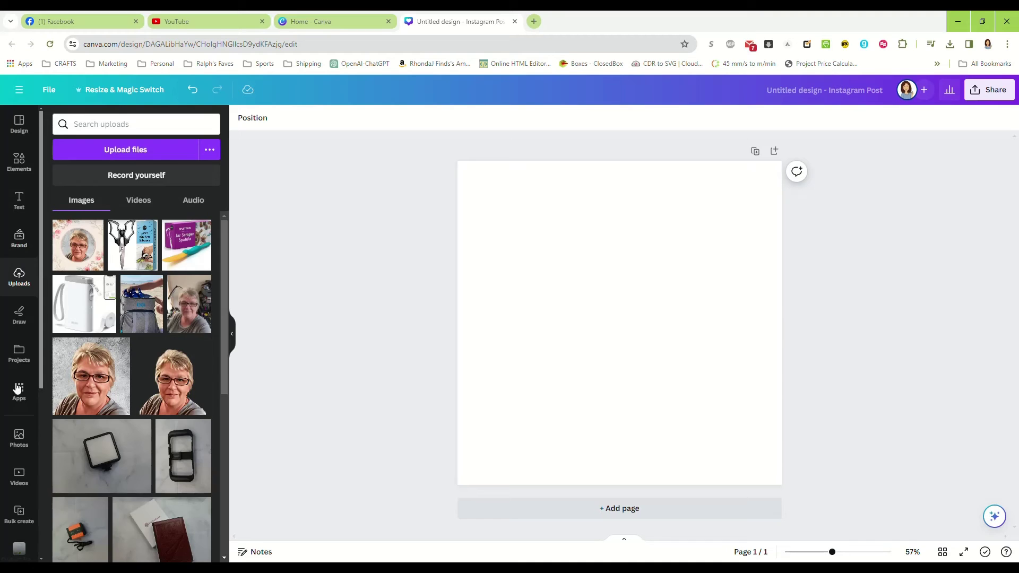
pyautogui.press('super+e')
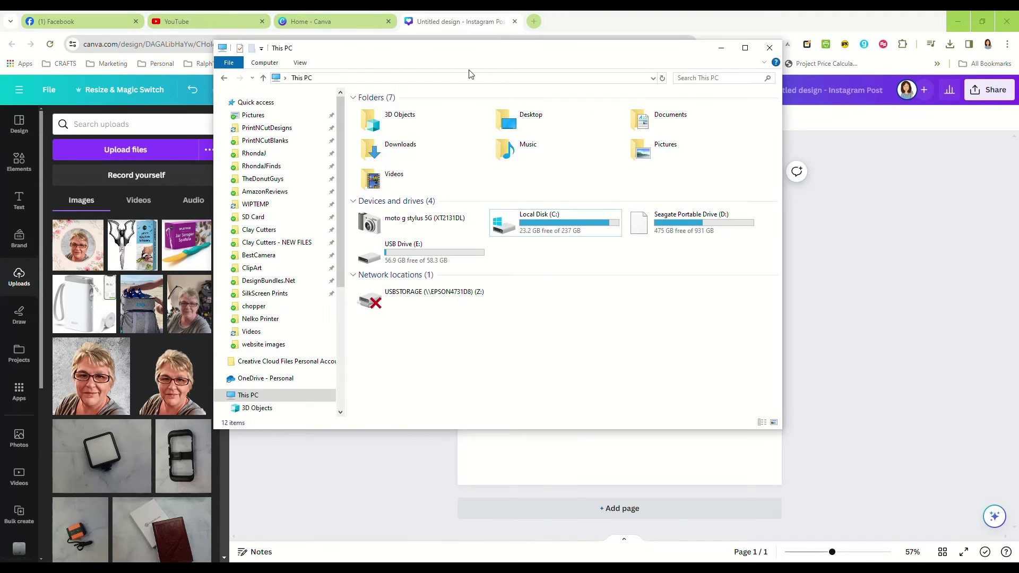
# Step: Drag paintdrips.pdf from the WIPTEMP folder onto Canva's Uploads panel
pyautogui.moveTo(385, 49); pyautogui.dragTo(614, 141)
pyautogui.click(522, 302)
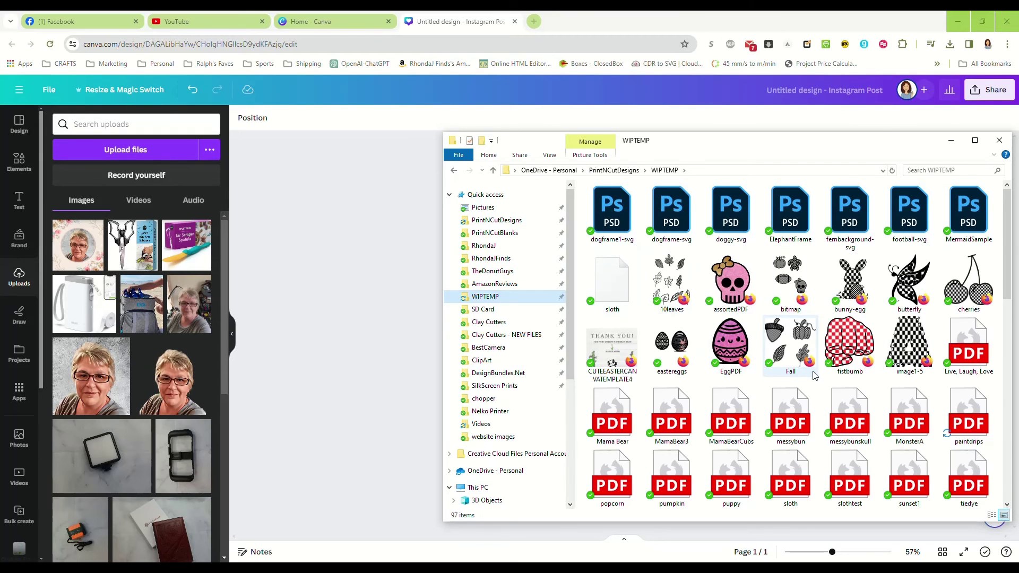
pyautogui.scroll(-5, 849, 372)
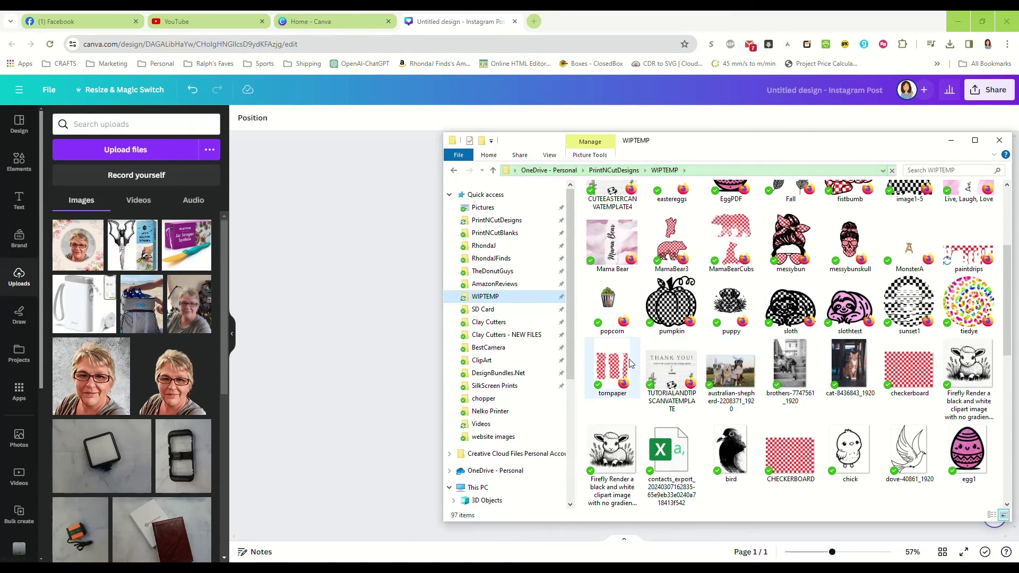
pyautogui.scroll(-5, 891, 329)
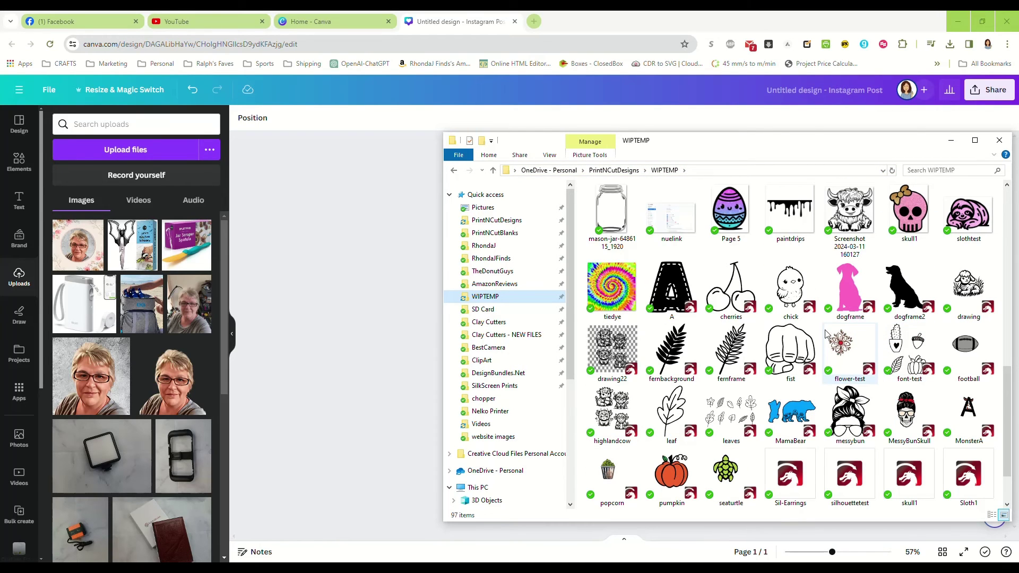
pyautogui.scroll(3, 849, 337)
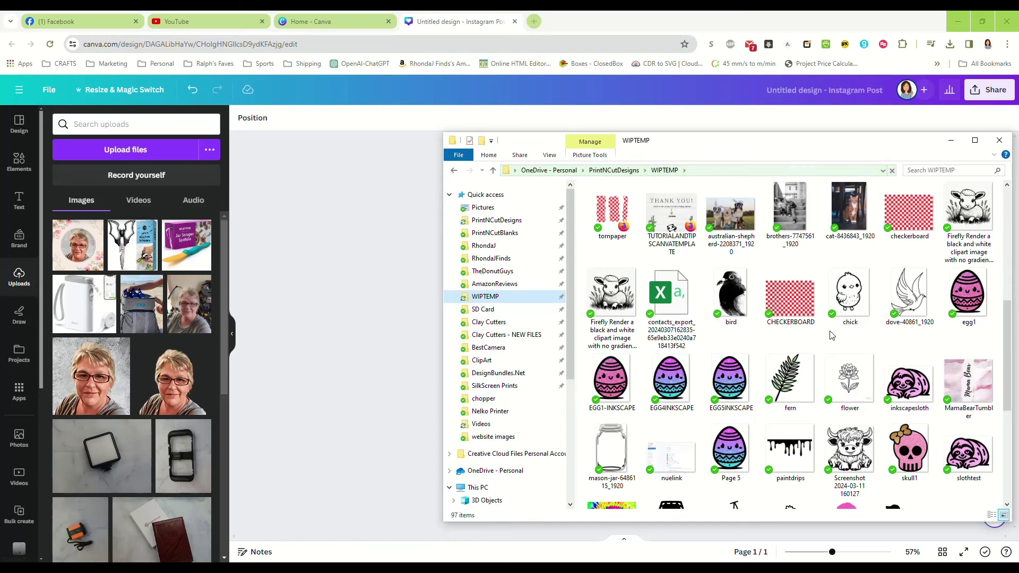
pyautogui.scroll(3, 829, 336)
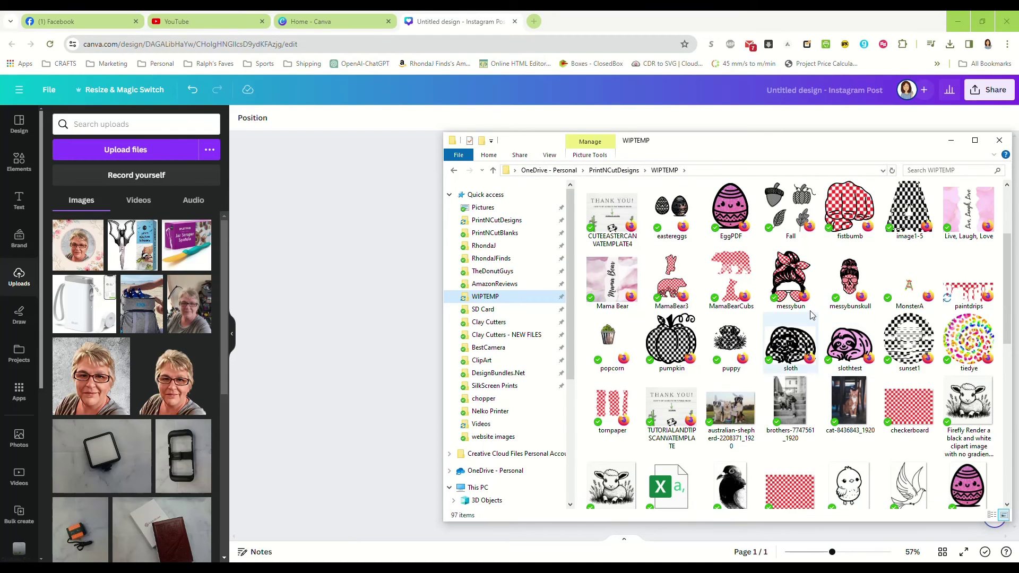
pyautogui.moveTo(968, 281)
pyautogui.mouseDown()
pyautogui.moveTo(477, 234)
pyautogui.moveTo(102, 294)
pyautogui.mouseUp()
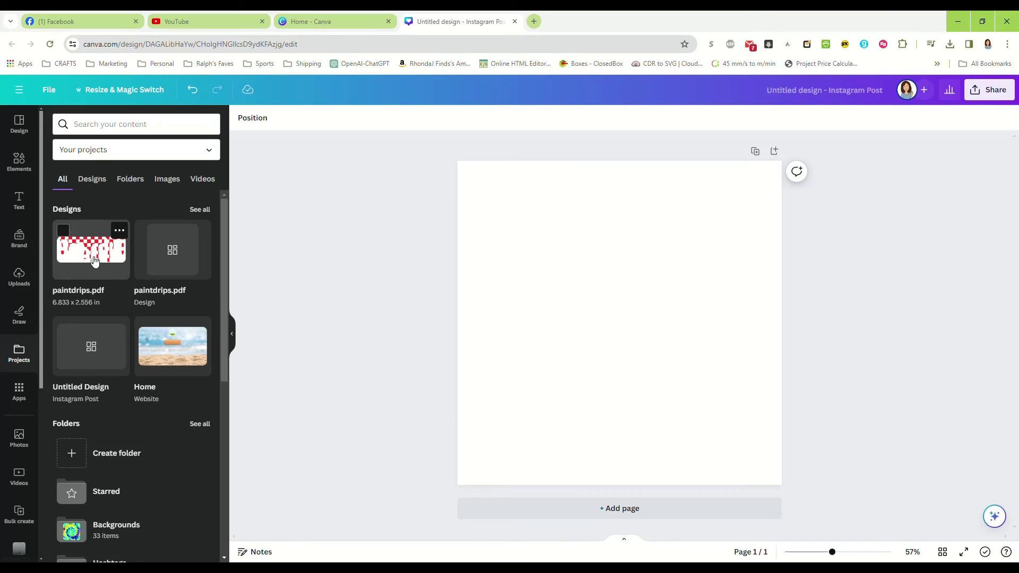
# Step: Place the paintdrips design on the page and delete its checkered image, keeping the frame
pyautogui.moveTo(91, 250)
pyautogui.mouseDown()
pyautogui.moveTo(221, 271)
pyautogui.moveTo(590, 274)
pyautogui.moveTo(607, 276)
pyautogui.moveTo(603, 286)
pyautogui.mouseUp()
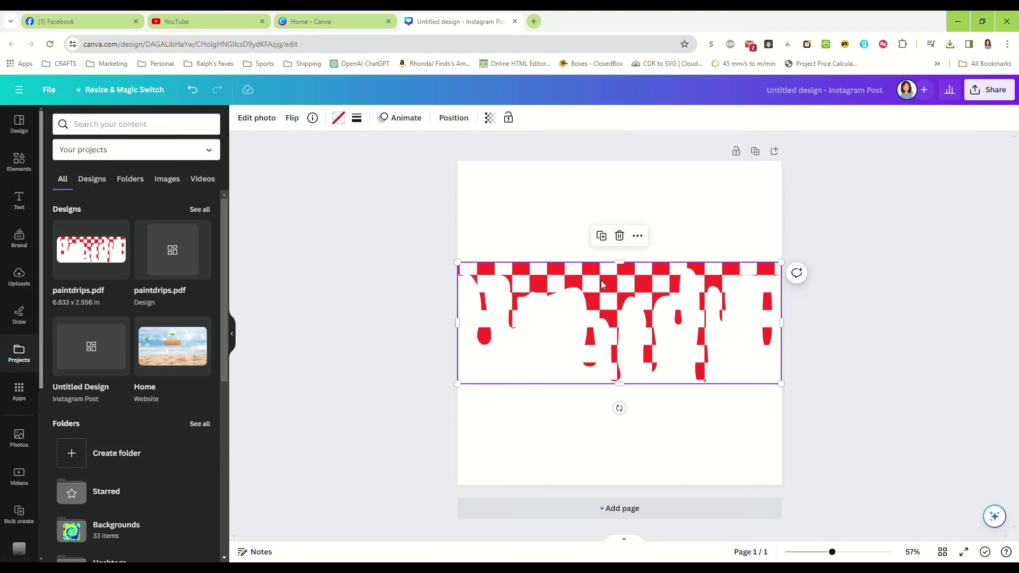
pyautogui.click(619, 240)
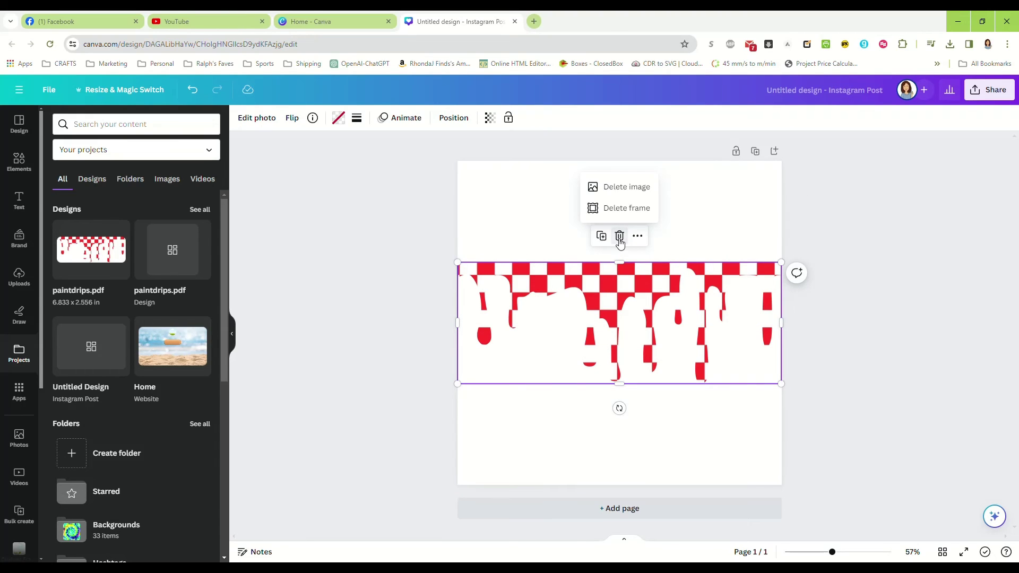
pyautogui.click(618, 189)
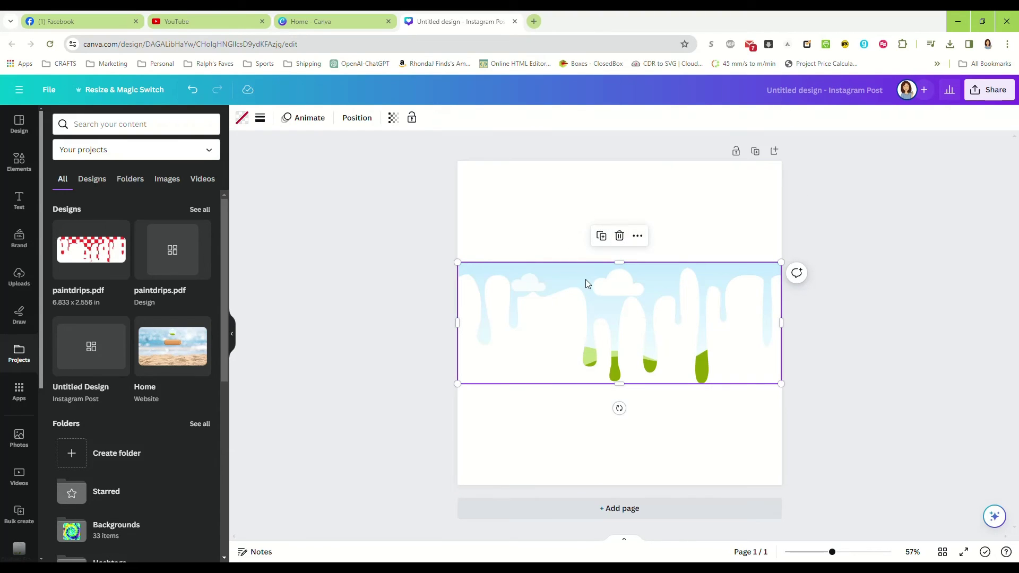
# Step: Shrink the drip frame slightly and centre it on the page
pyautogui.moveTo(585, 279)
pyautogui.mouseDown()
pyautogui.moveTo(584, 244)
pyautogui.moveTo(585, 260)
pyautogui.mouseUp()
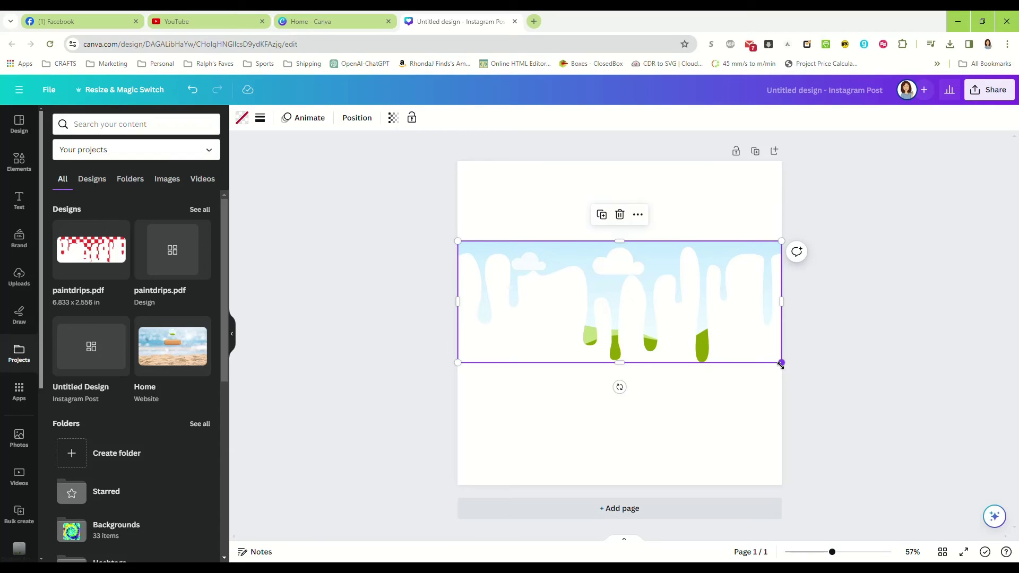
pyautogui.moveTo(780, 363); pyautogui.dragTo(748, 347)
pyautogui.moveTo(637, 262); pyautogui.dragTo(652, 237)
# Step: Try a black-and-white smoke photo, then a smoke video, inside the drip frame
pyautogui.click(18, 160)
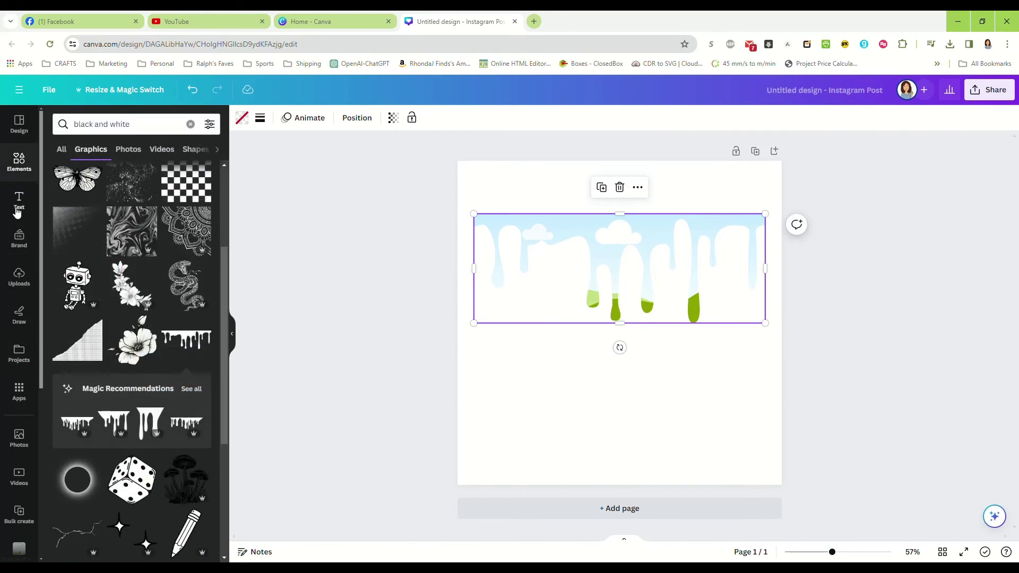
pyautogui.click(64, 152)
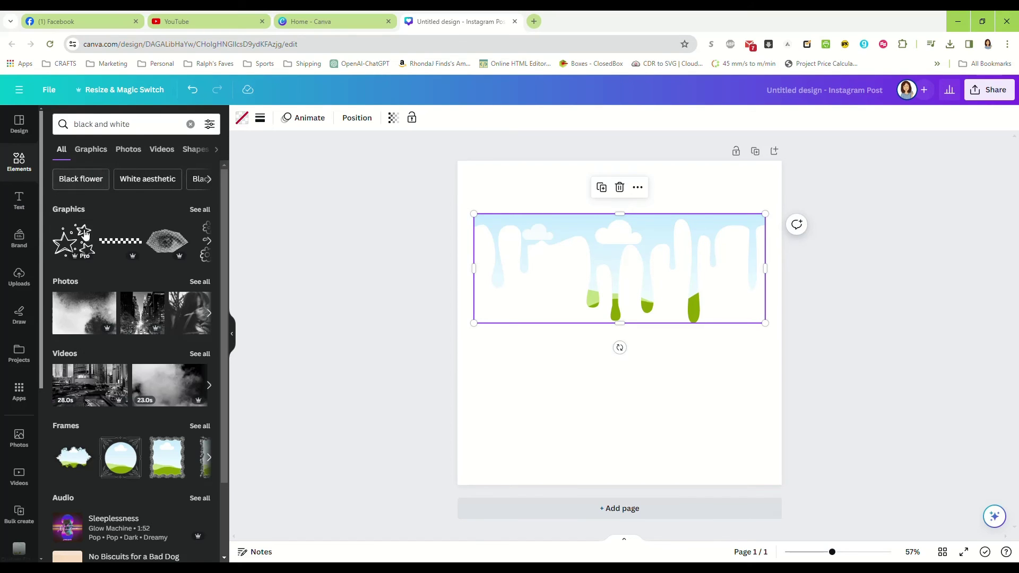
pyautogui.moveTo(68, 312); pyautogui.dragTo(549, 228)
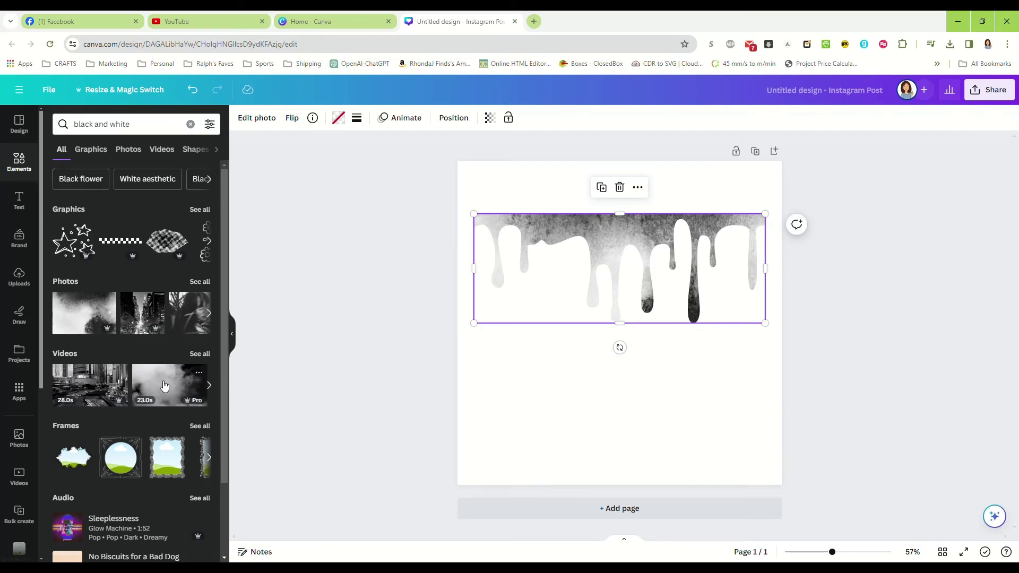
pyautogui.moveTo(169, 385); pyautogui.dragTo(591, 236)
# Step: Replace the frame's contents with the blue watercolour texture from recently used elements
pyautogui.click(189, 125)
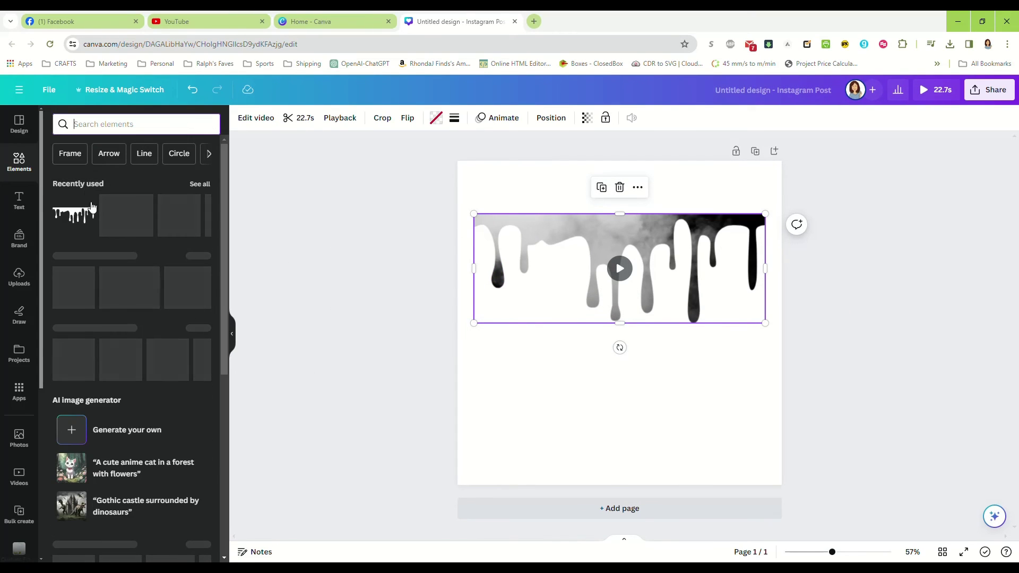
pyautogui.click(199, 183)
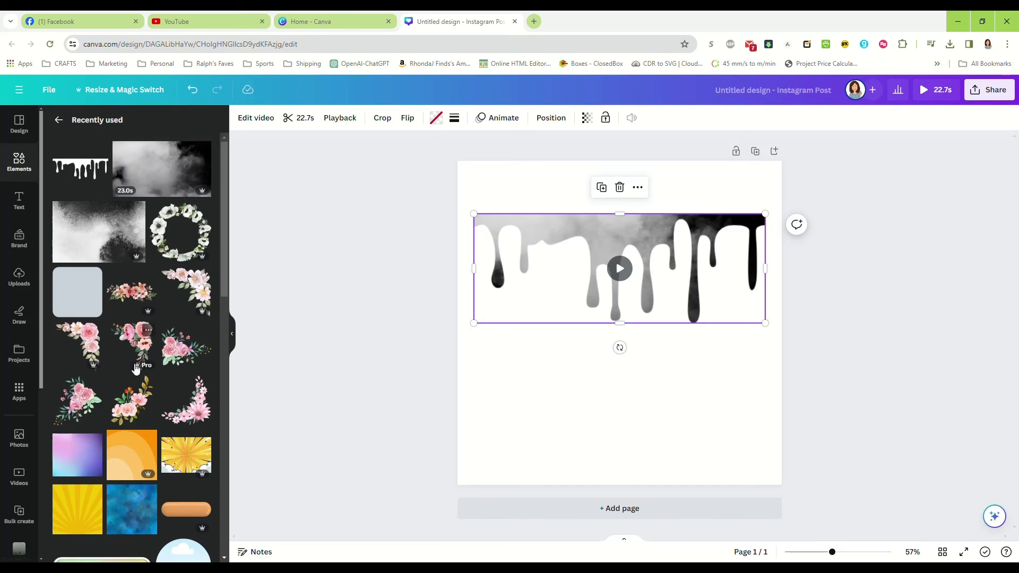
pyautogui.scroll(-1, 135, 306)
pyautogui.moveTo(77, 402); pyautogui.dragTo(528, 240)
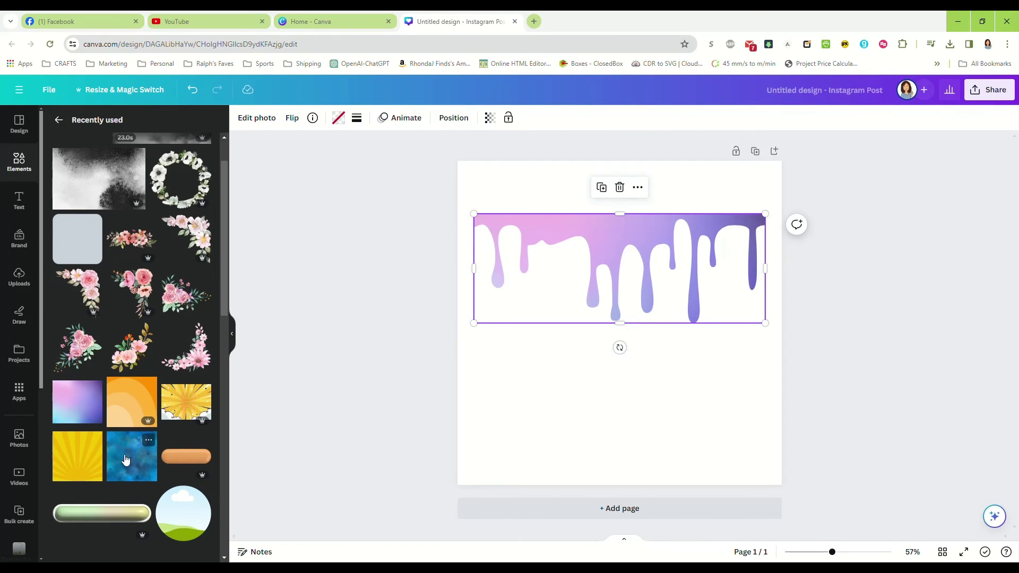
pyautogui.moveTo(131, 456); pyautogui.dragTo(568, 224)
pyautogui.click(372, 309)
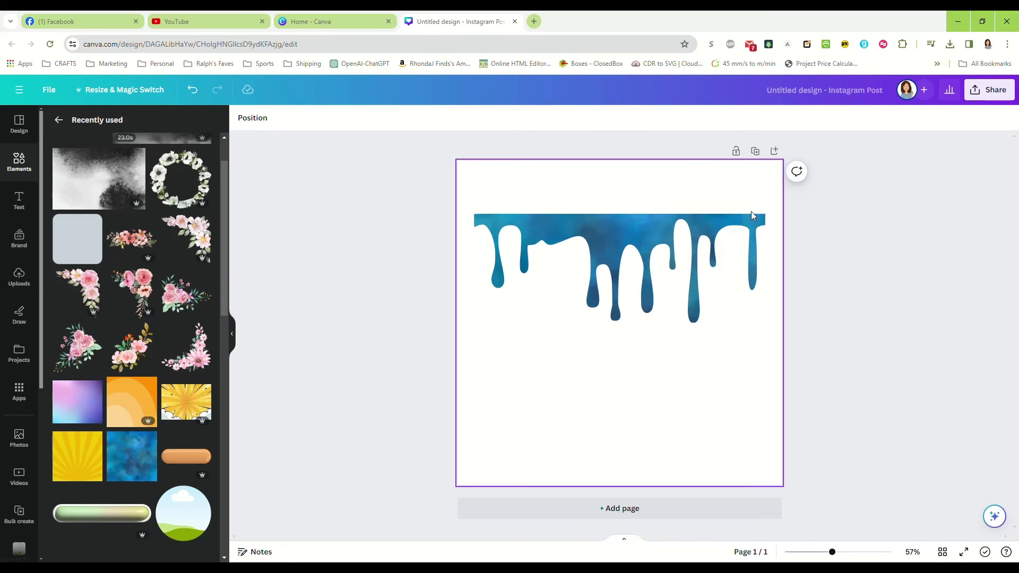
# Step: Title the design 'paintdrips' and save it from the Share menu into the Custom Frames folder
pyautogui.click(839, 100)
pyautogui.write('paintdrips')
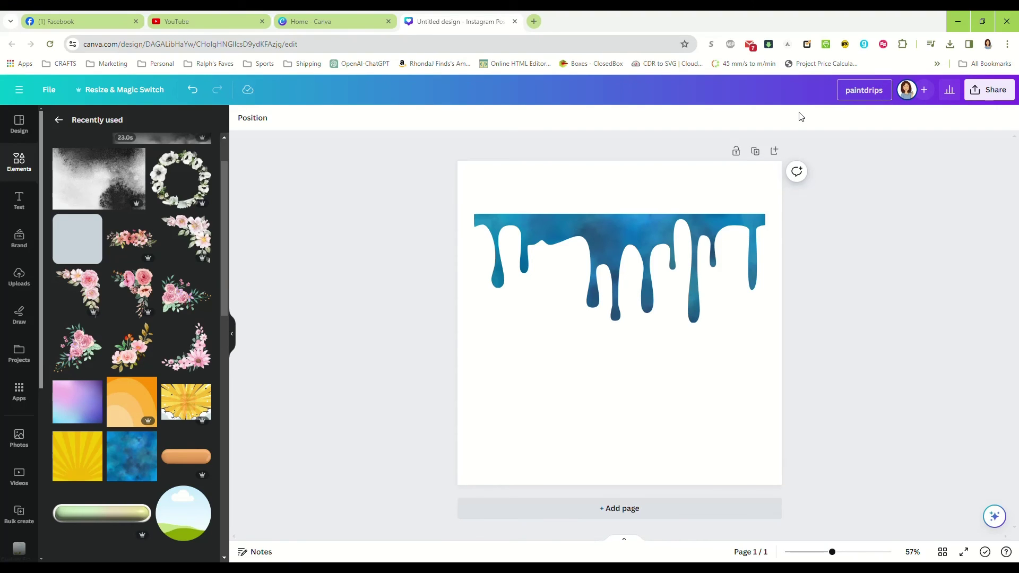
pyautogui.click(990, 89)
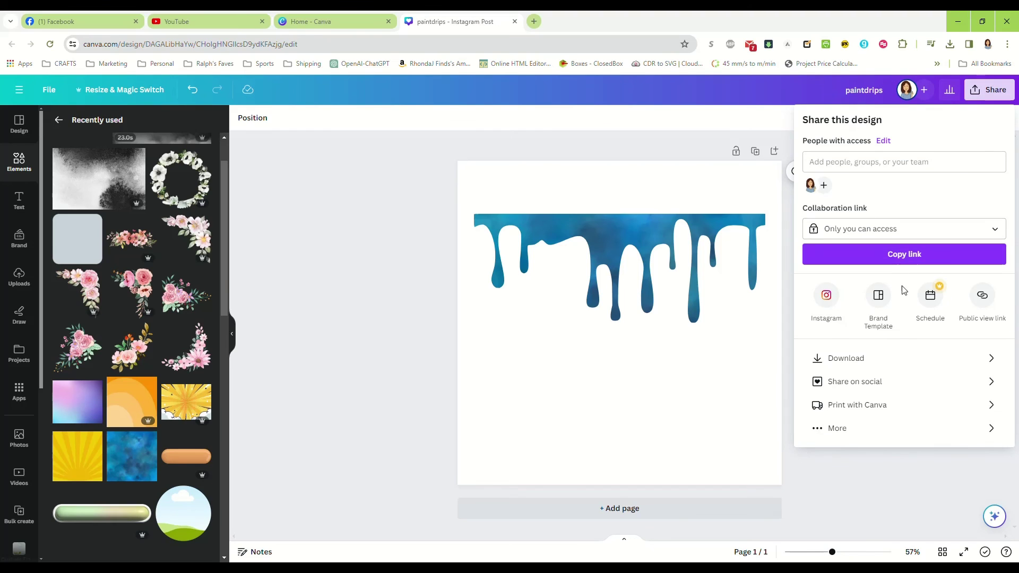
pyautogui.click(885, 427)
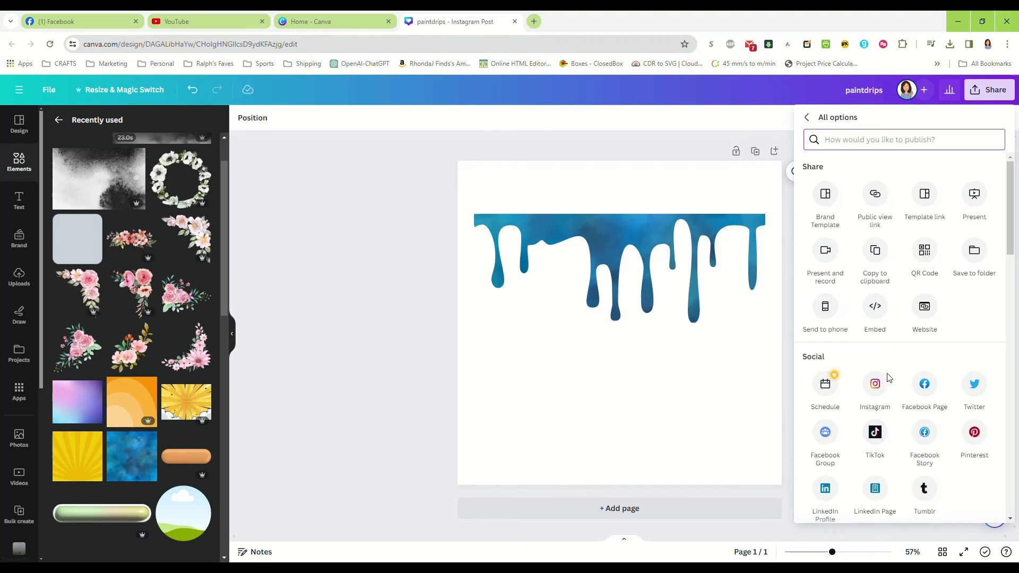
pyautogui.click(975, 254)
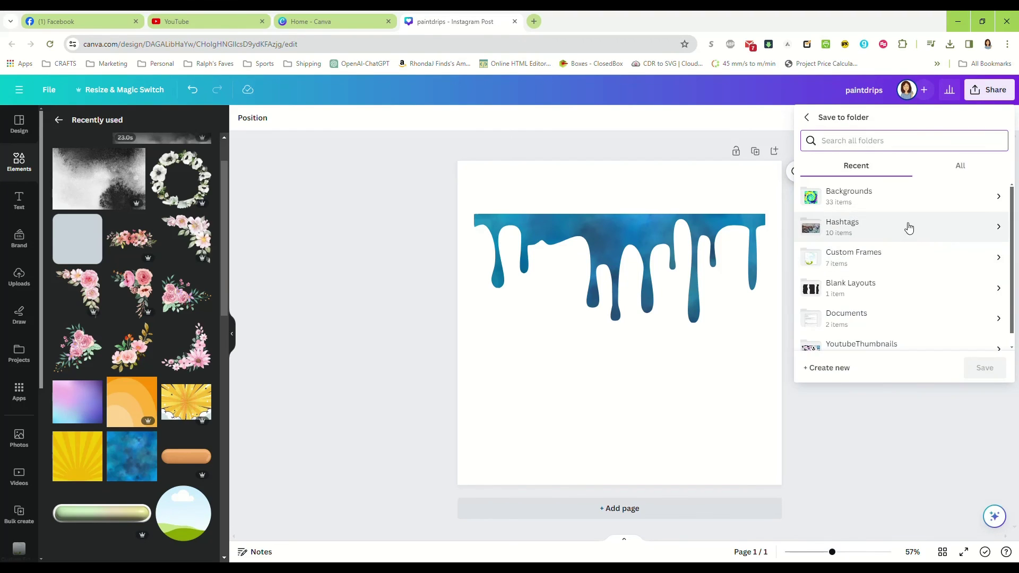
pyautogui.click(891, 258)
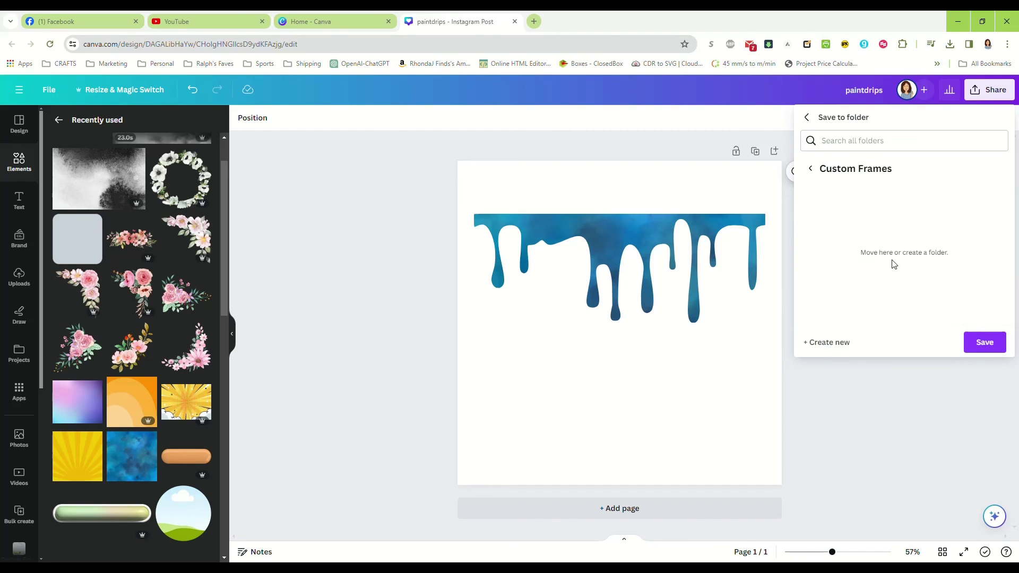
pyautogui.click(983, 342)
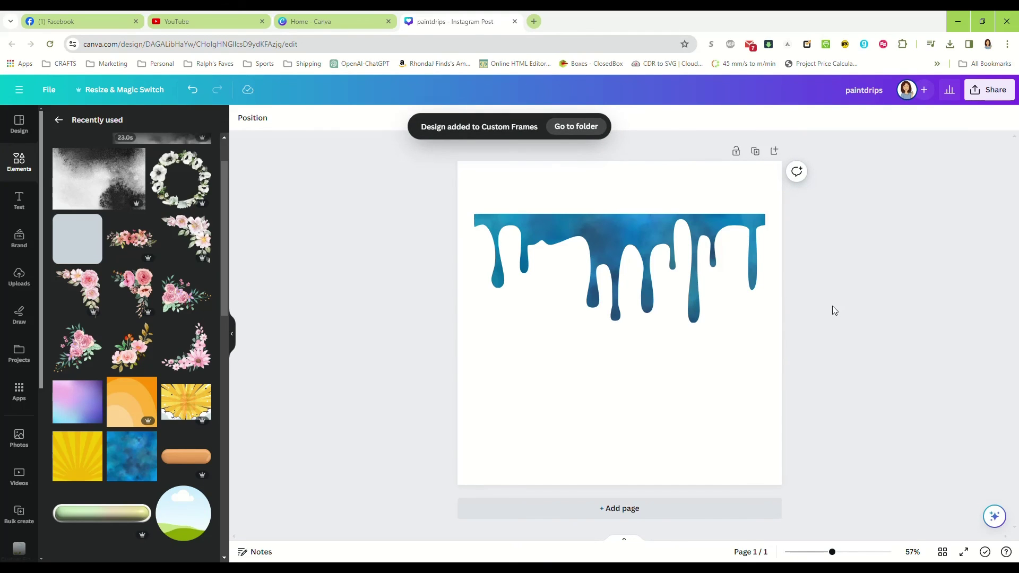